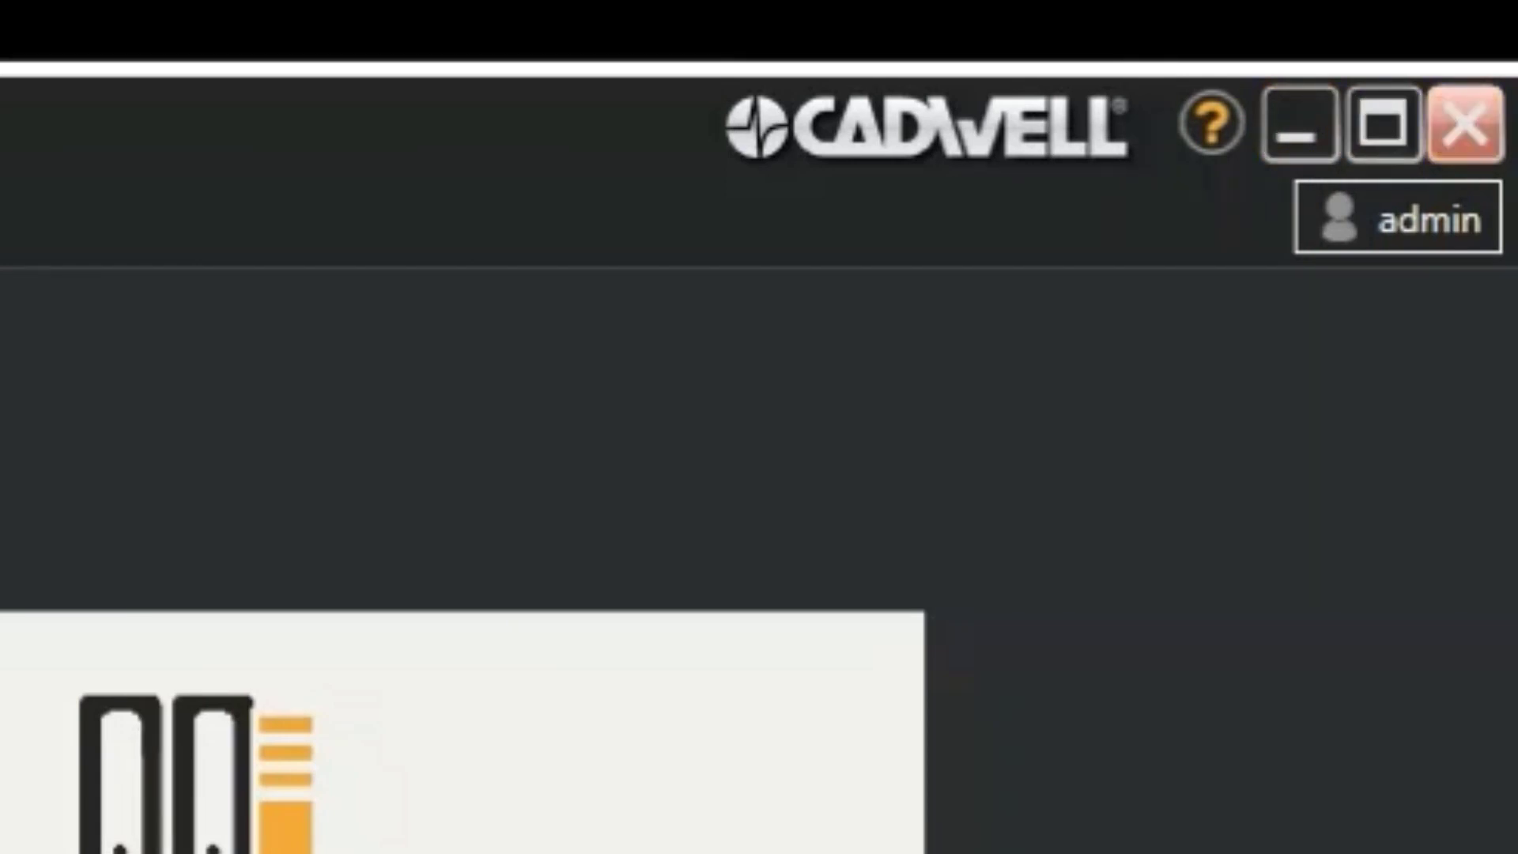
Step: Open the Arc help file from the help options, look at its first page and close it
{"action": "left_click", "coordinate": [1210, 128]}
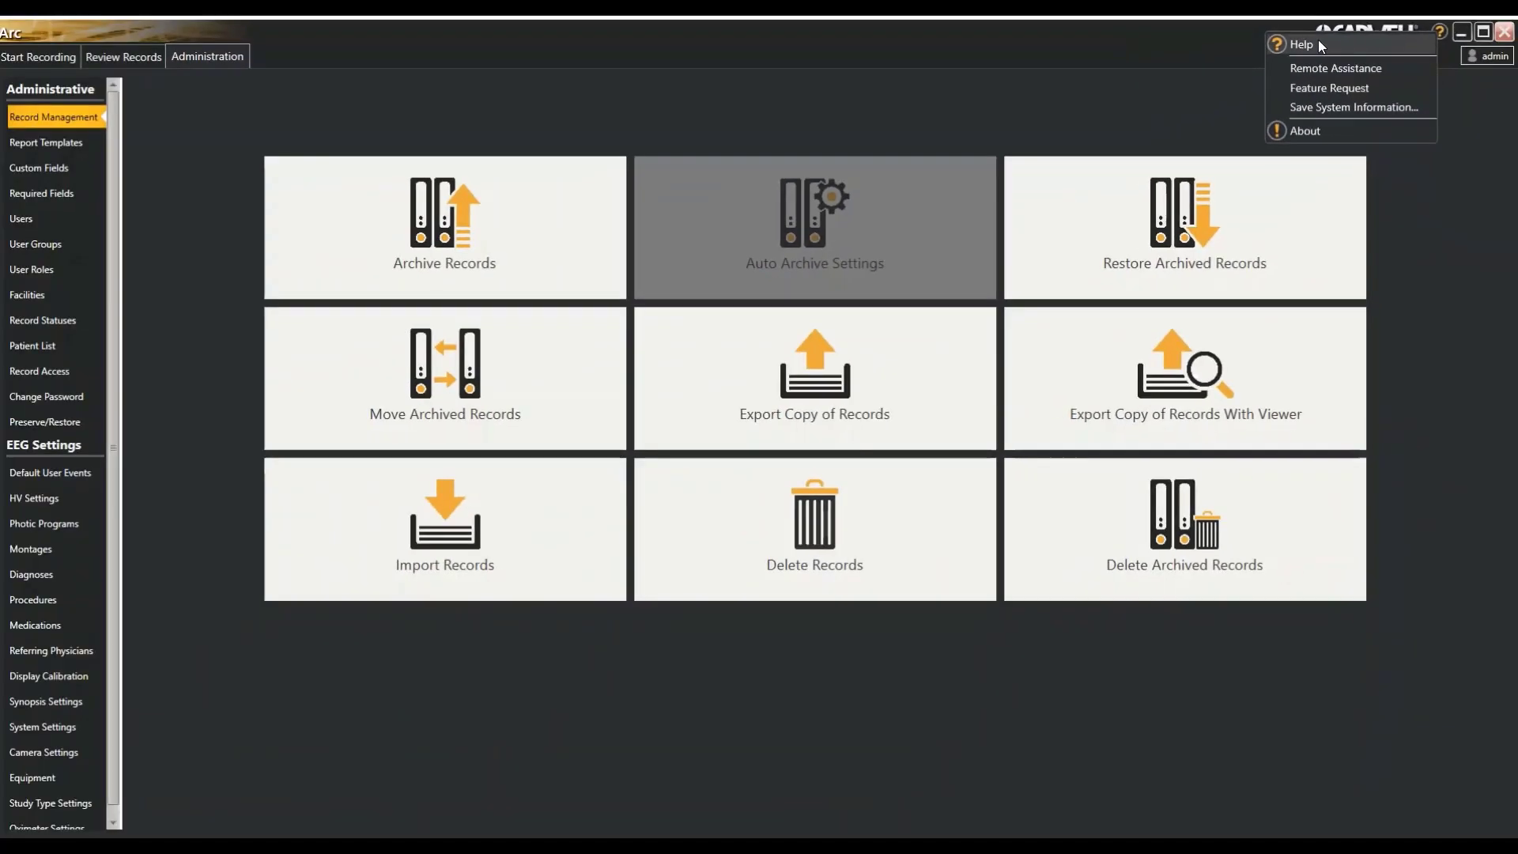
{"action": "left_click", "coordinate": [747, 152]}
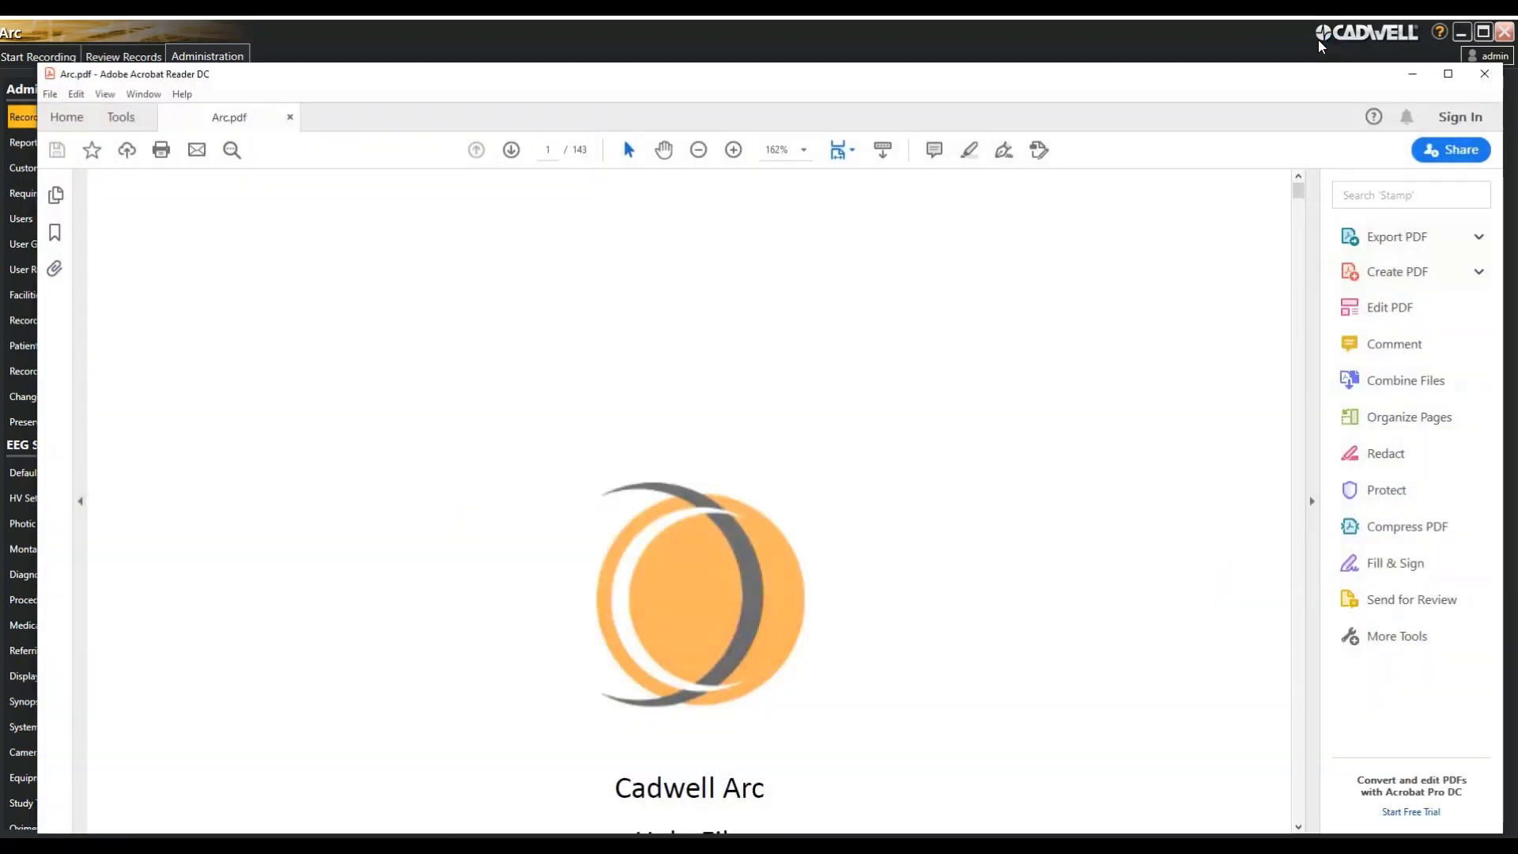
{"action": "left_click", "coordinate": [1503, 41]}
{"action": "left_click", "coordinate": [1504, 41]}
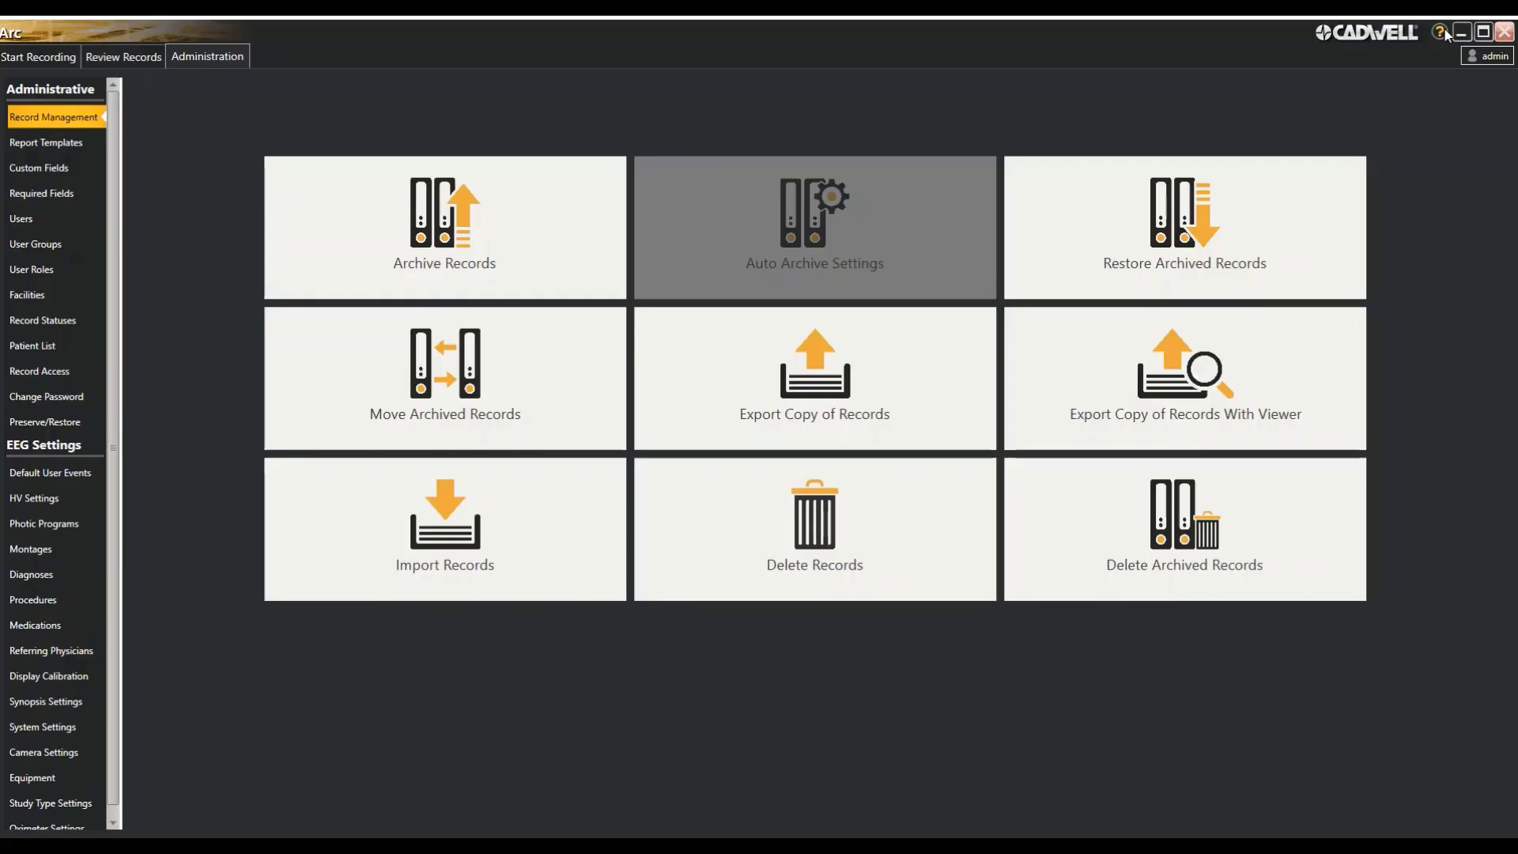
Step: View the program's About information from the help options
{"action": "left_click", "coordinate": [1432, 39]}
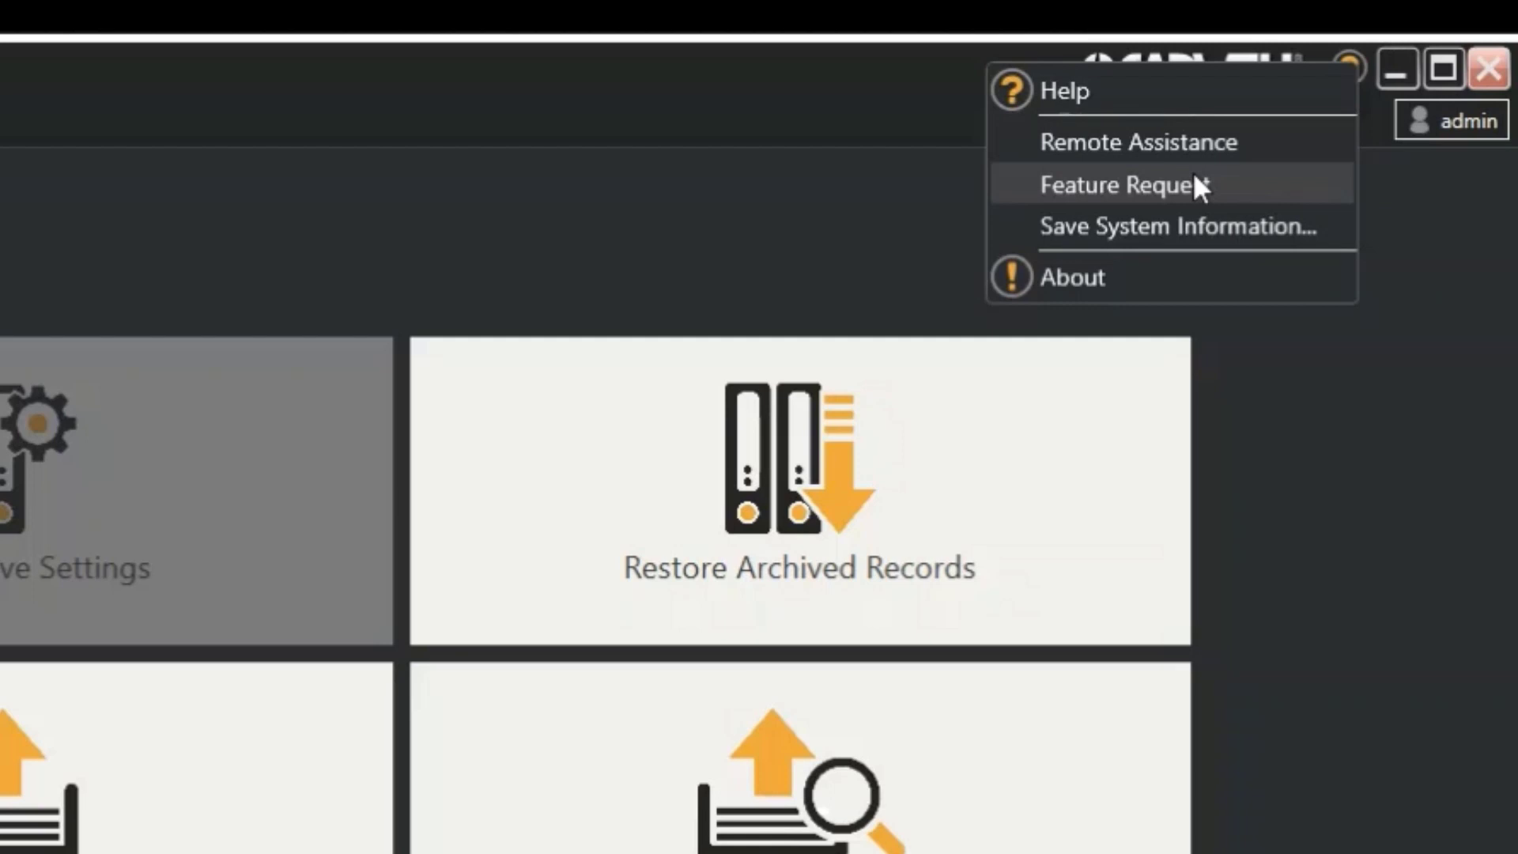
{"action": "left_click", "coordinate": [1191, 269]}
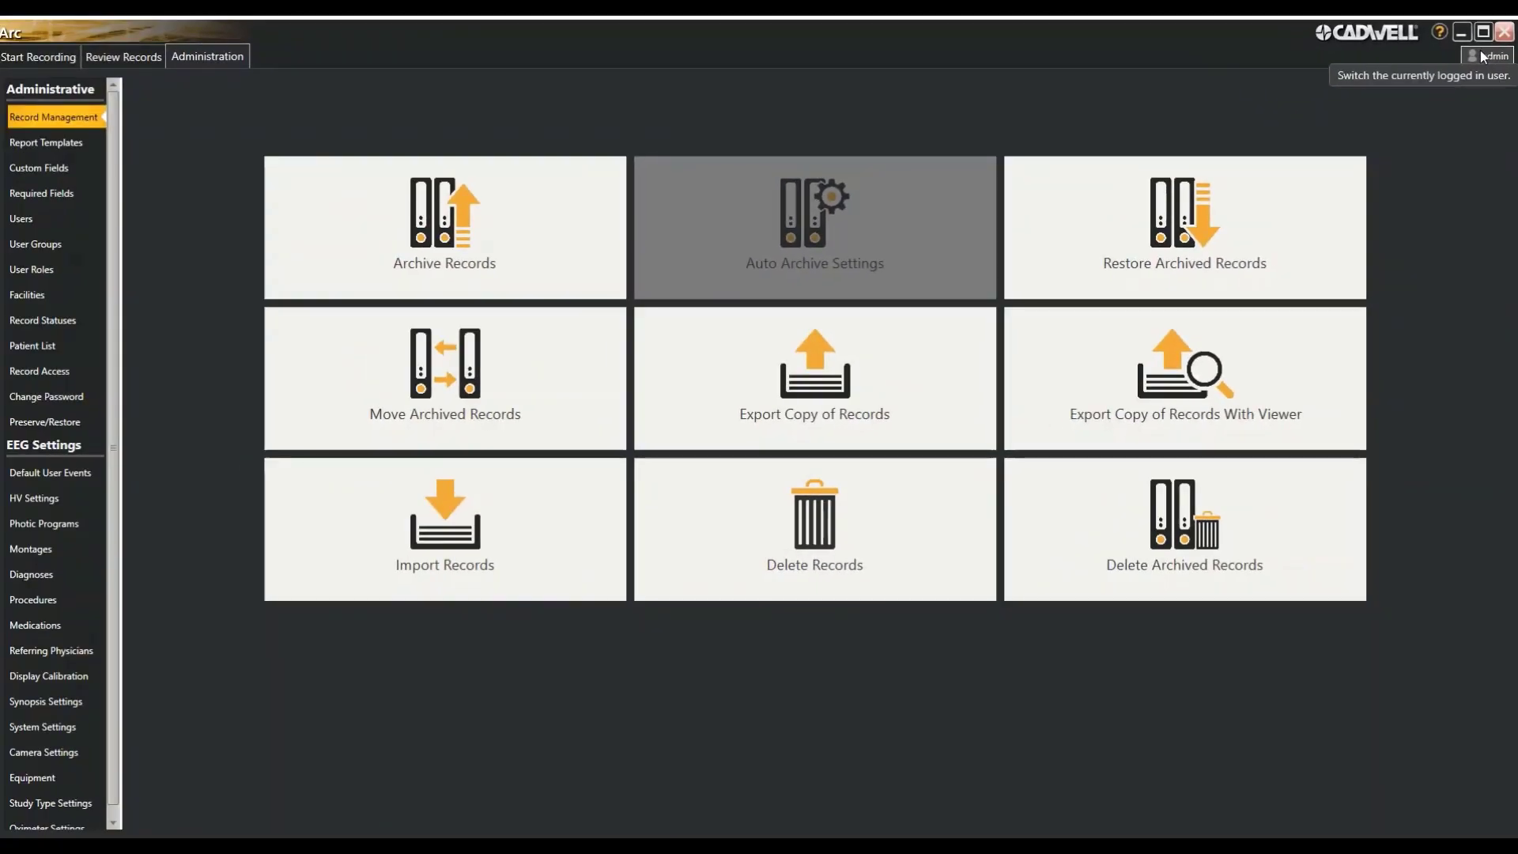
Step: Open the Switch User login, display its list of user names and dismiss it without logging in
{"action": "left_click", "coordinate": [1483, 57]}
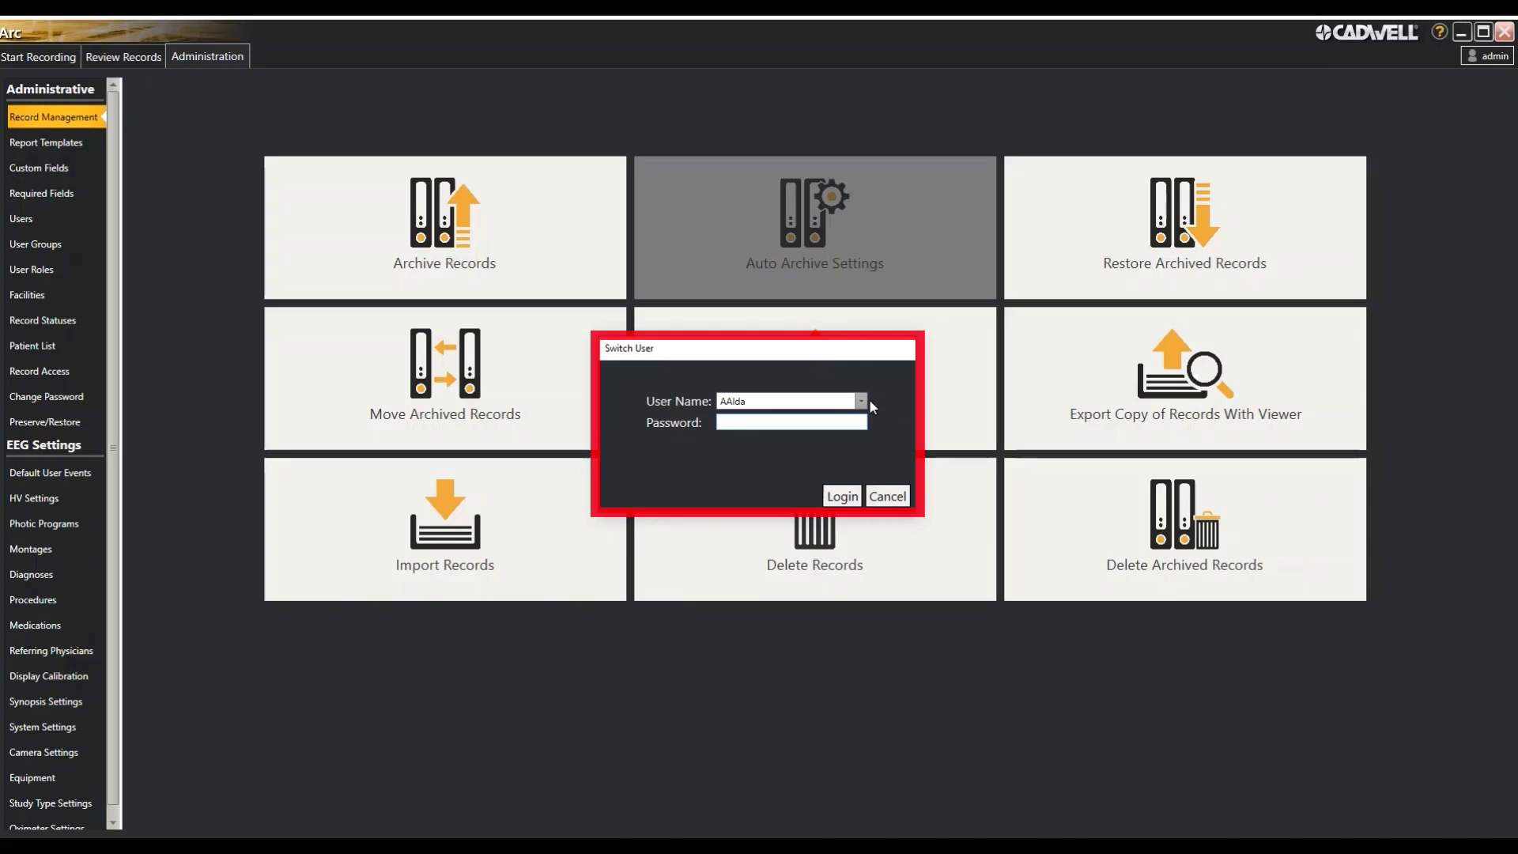
{"action": "left_click", "coordinate": [861, 402]}
{"action": "key", "text": "Escape"}
{"action": "key", "text": "Escape"}
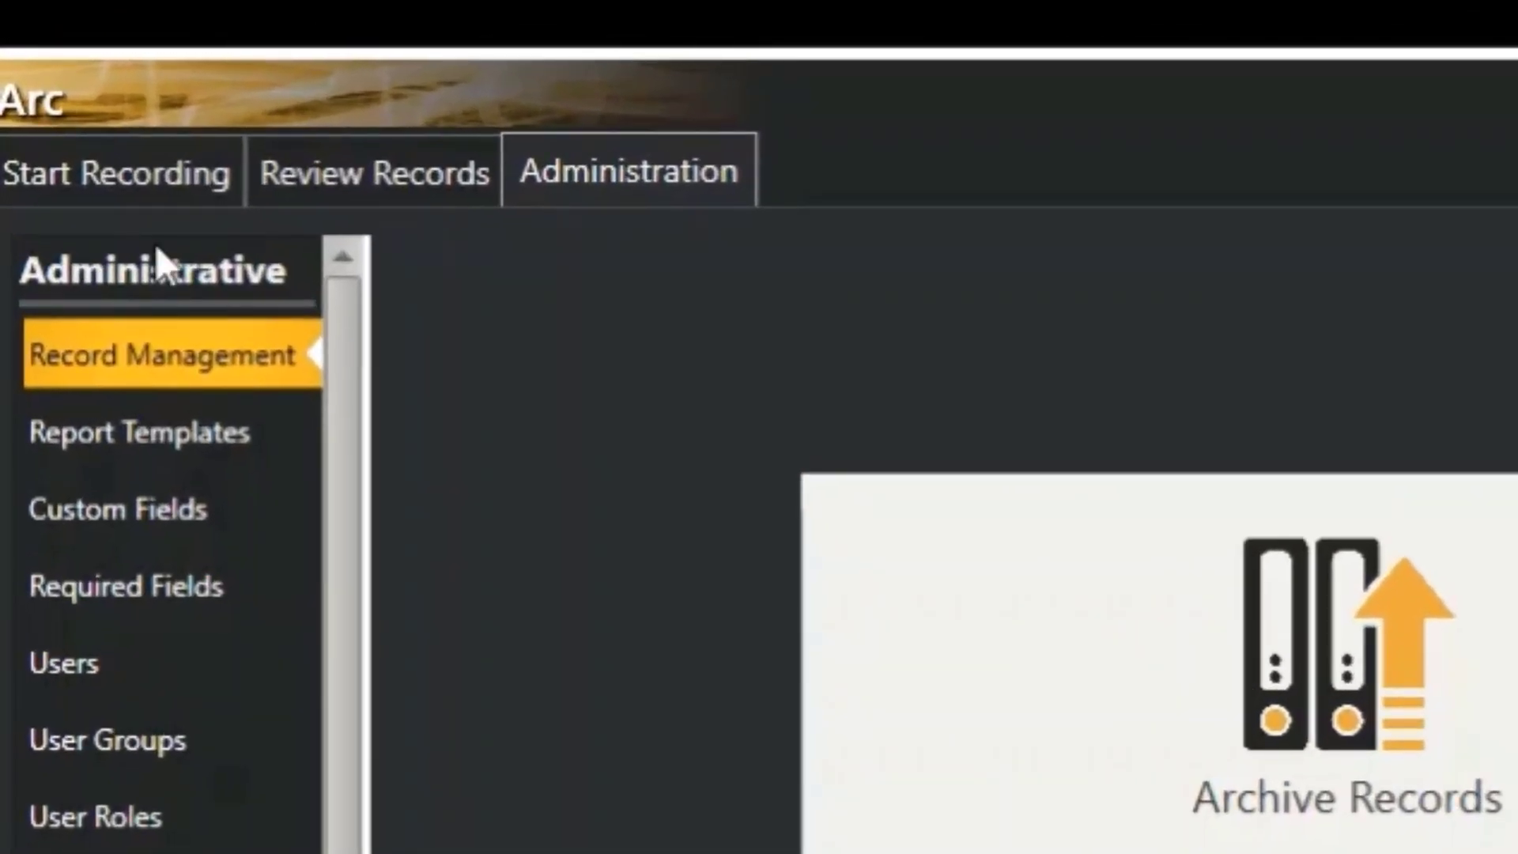
Step: On the Start Recording page, hide the Clinical EEG and LTM EEG study types
{"action": "left_click", "coordinate": [169, 170]}
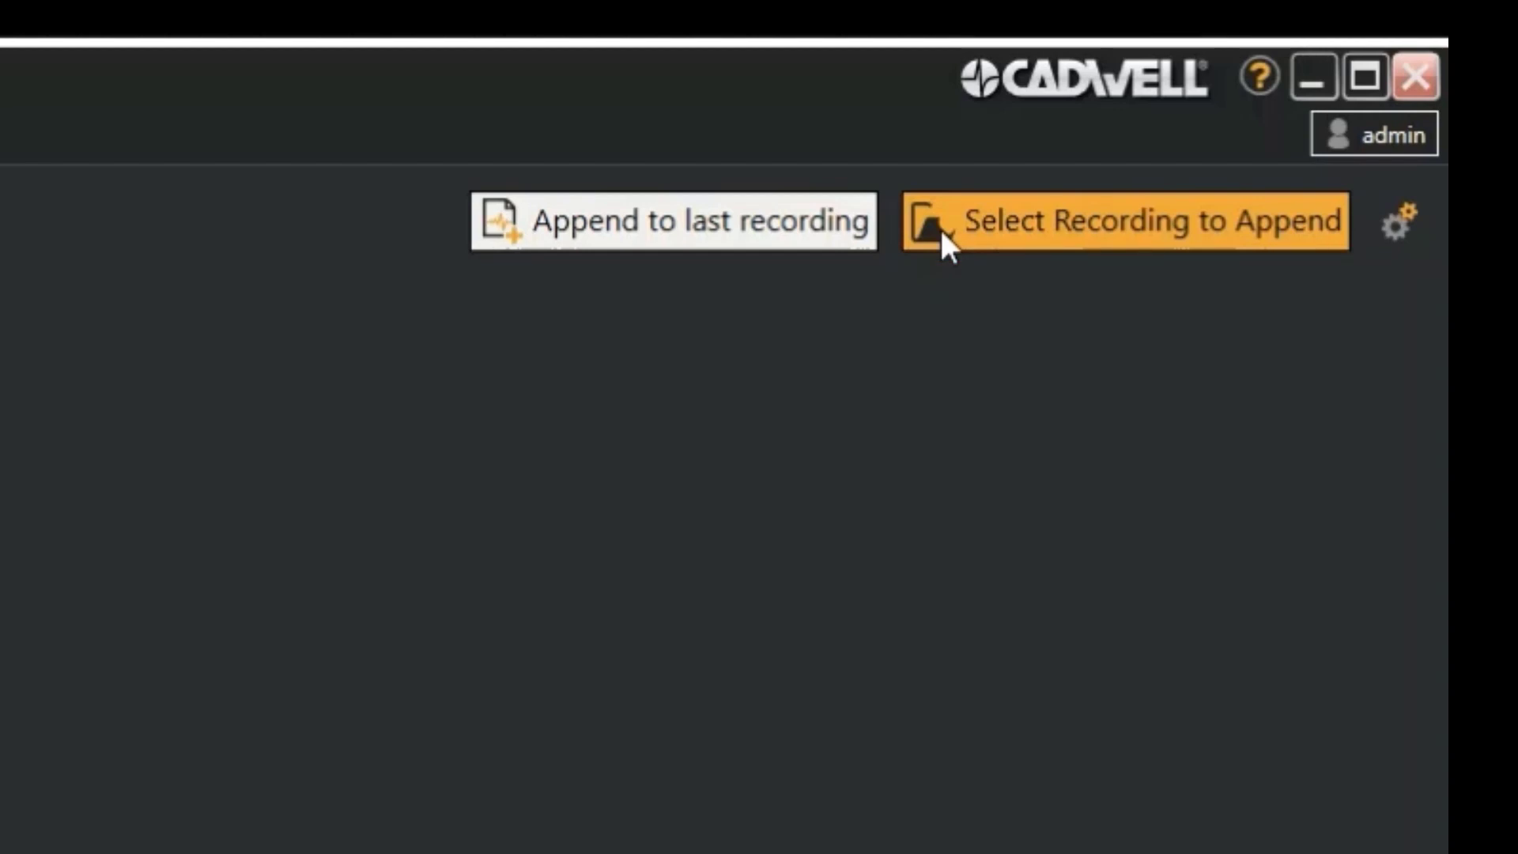
{"action": "left_click", "coordinate": [1403, 207]}
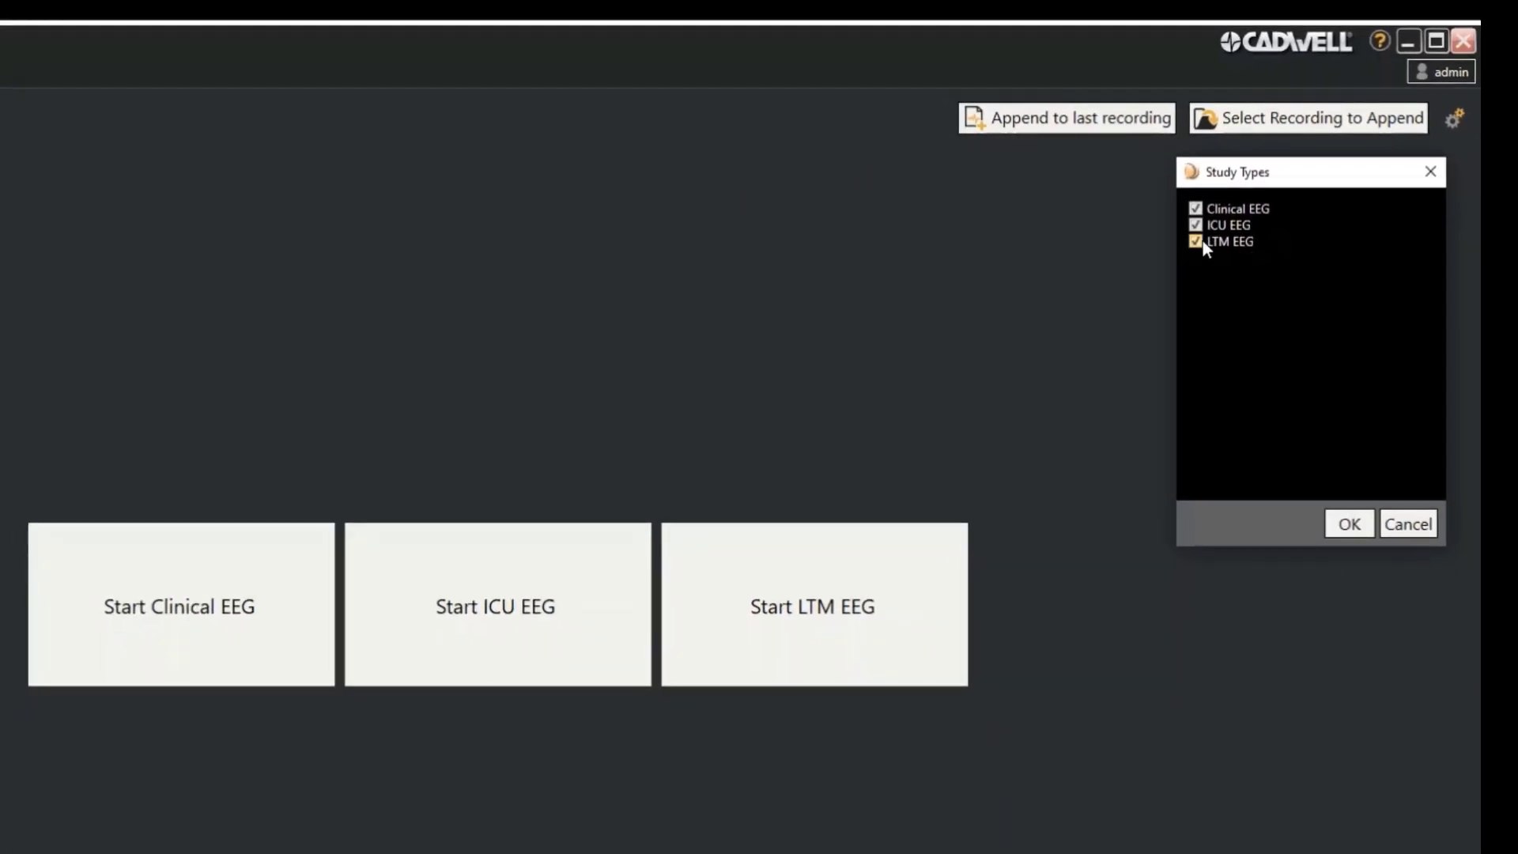
{"action": "left_click", "coordinate": [1195, 208]}
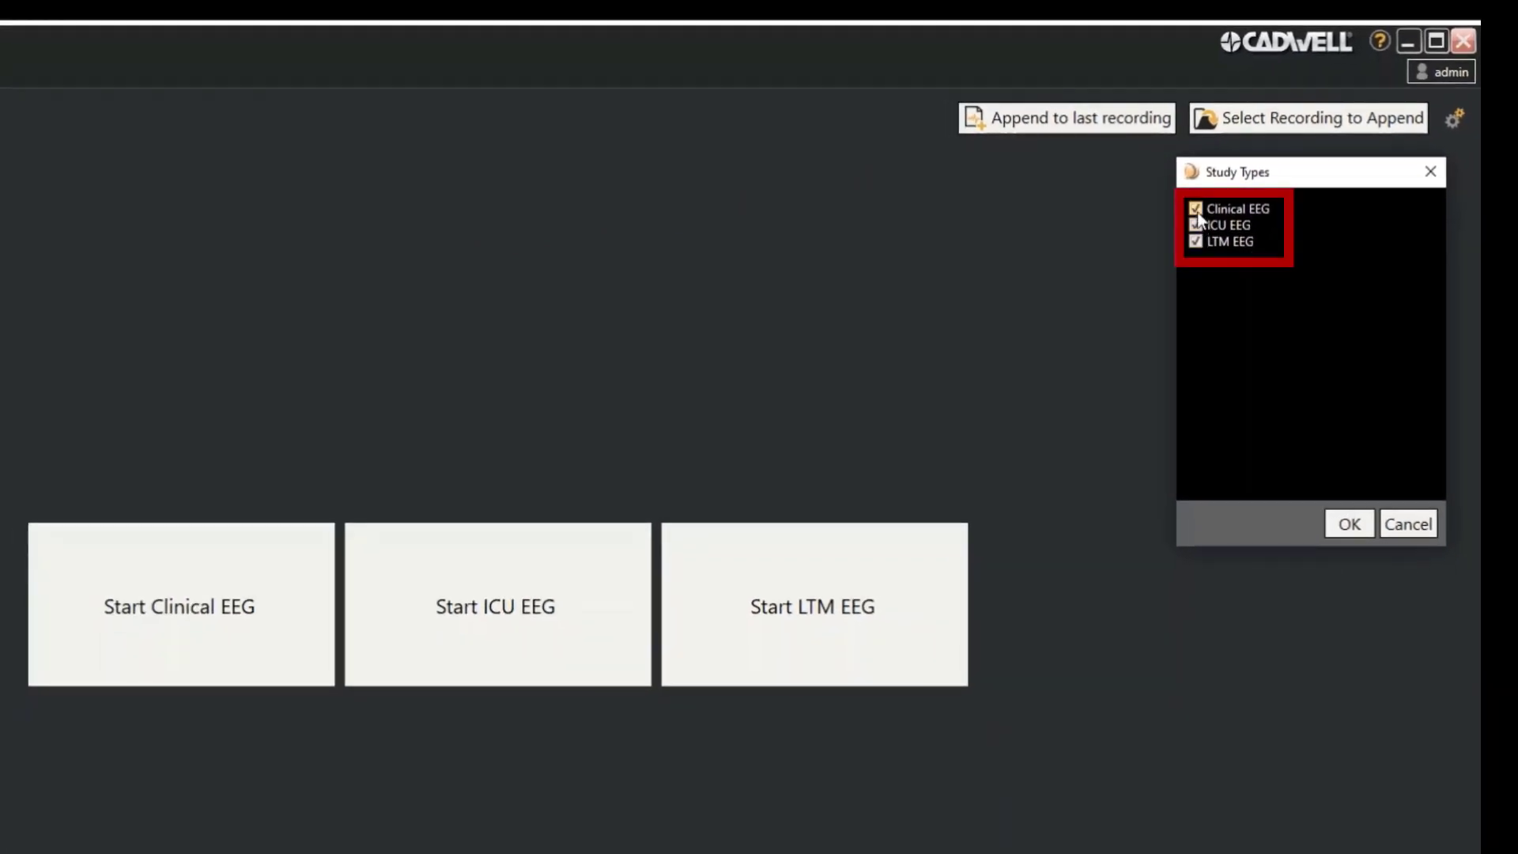
{"action": "left_click", "coordinate": [1195, 241]}
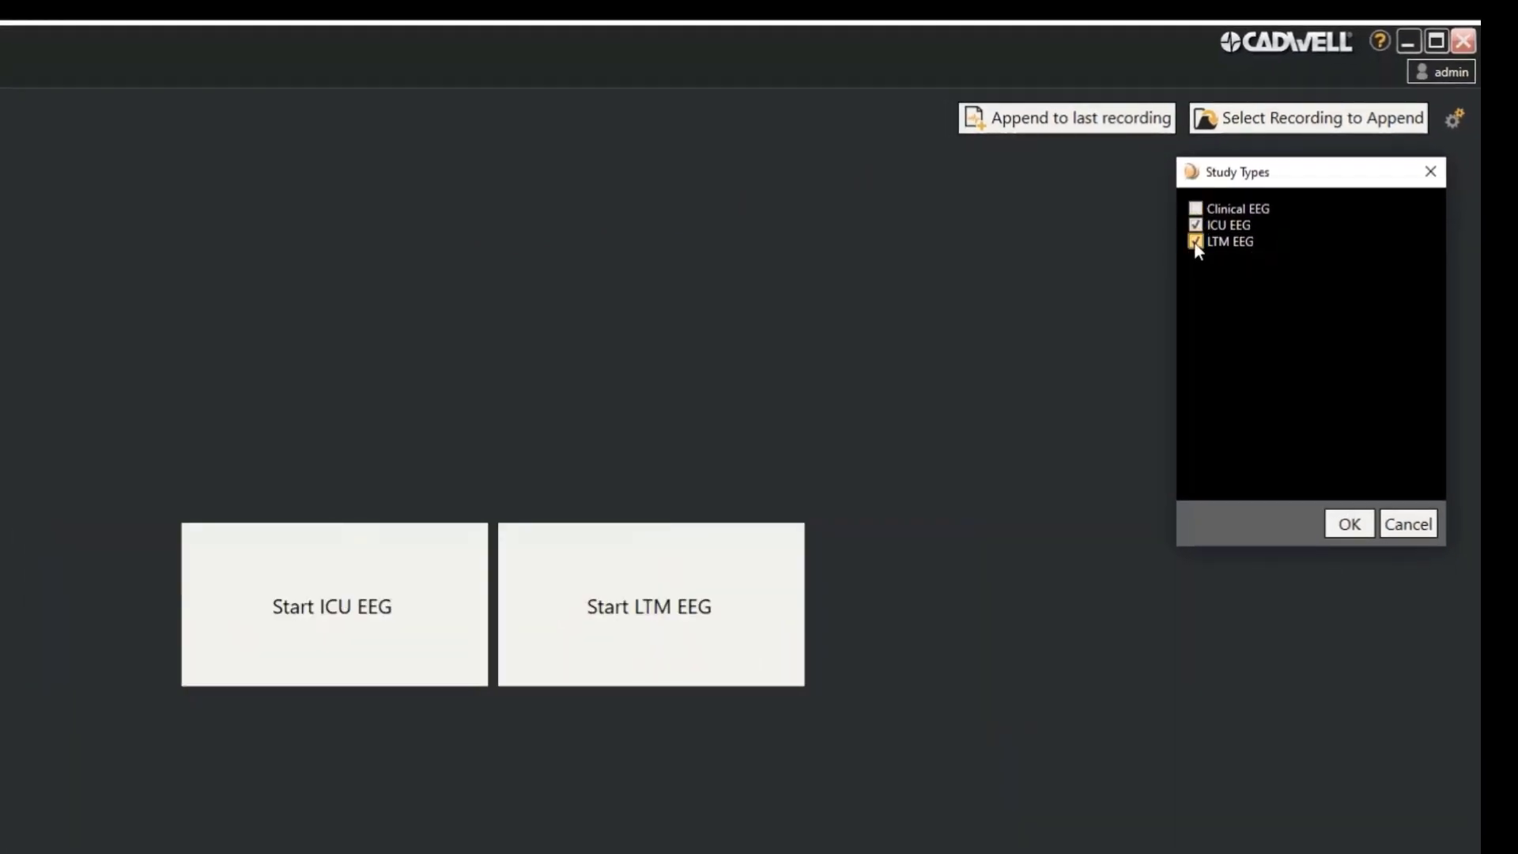
Step: Re-enable the Clinical EEG and LTM EEG study types and accept the study type selection
{"action": "left_click", "coordinate": [1195, 208]}
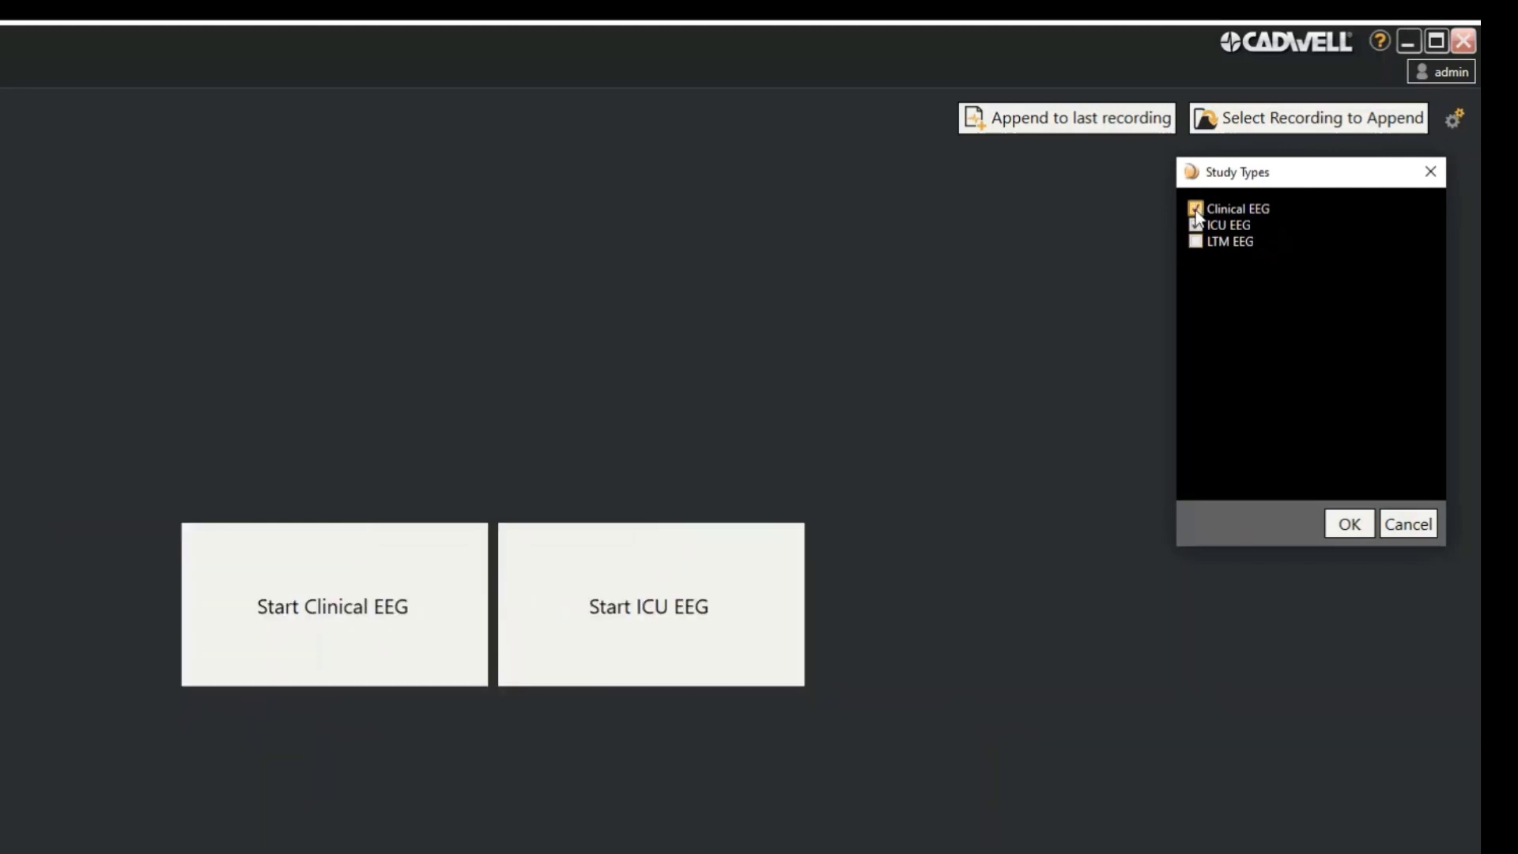
{"action": "left_click", "coordinate": [1195, 241]}
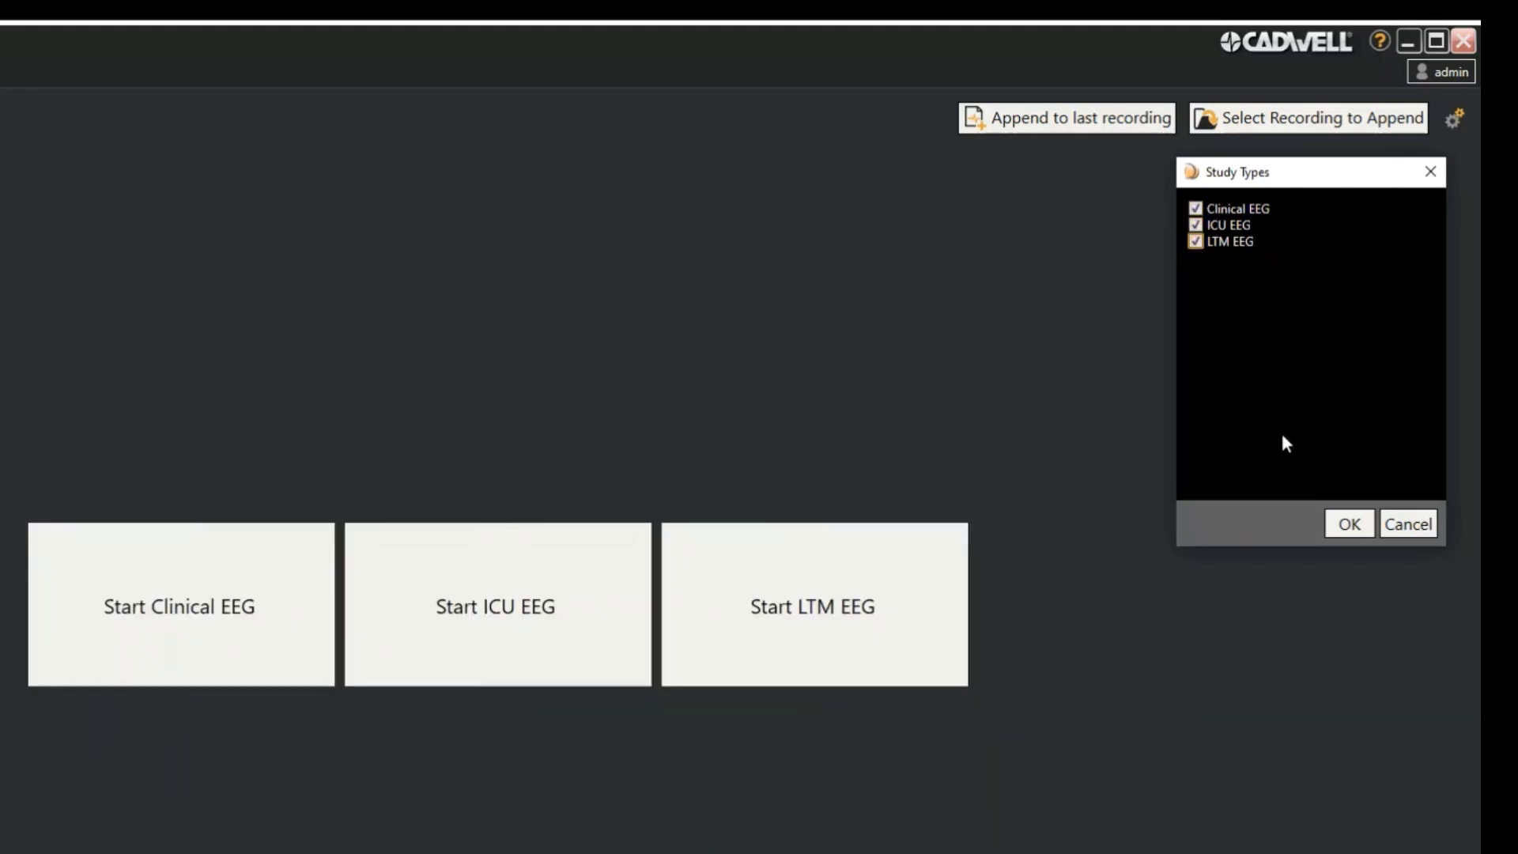
{"action": "left_click", "coordinate": [1348, 525]}
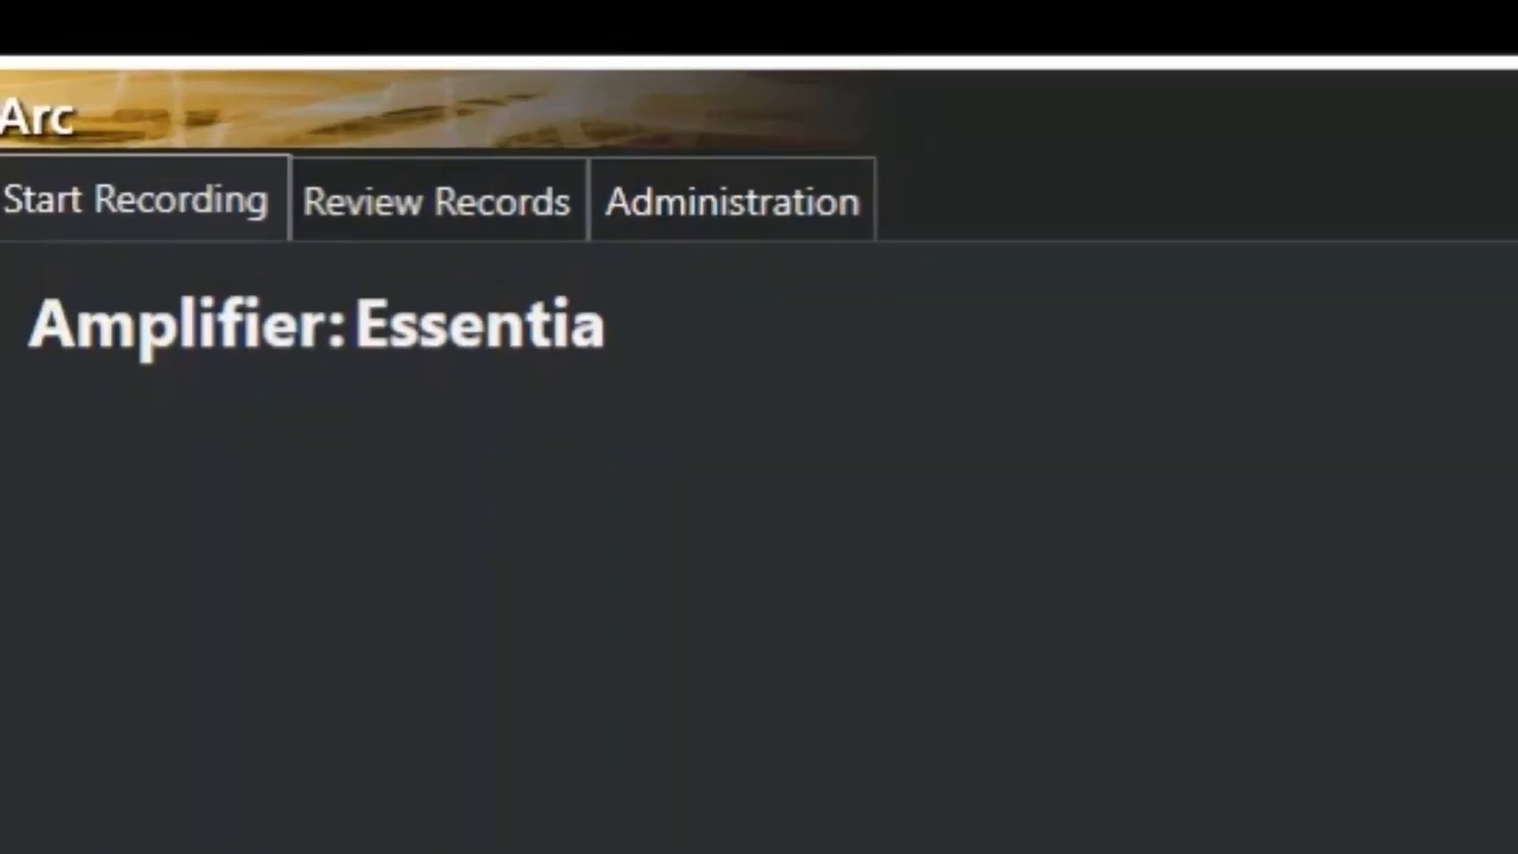
Step: Open the Review Records page, switch the available records to My Records and back to All Records
{"action": "left_click", "coordinate": [61, 59]}
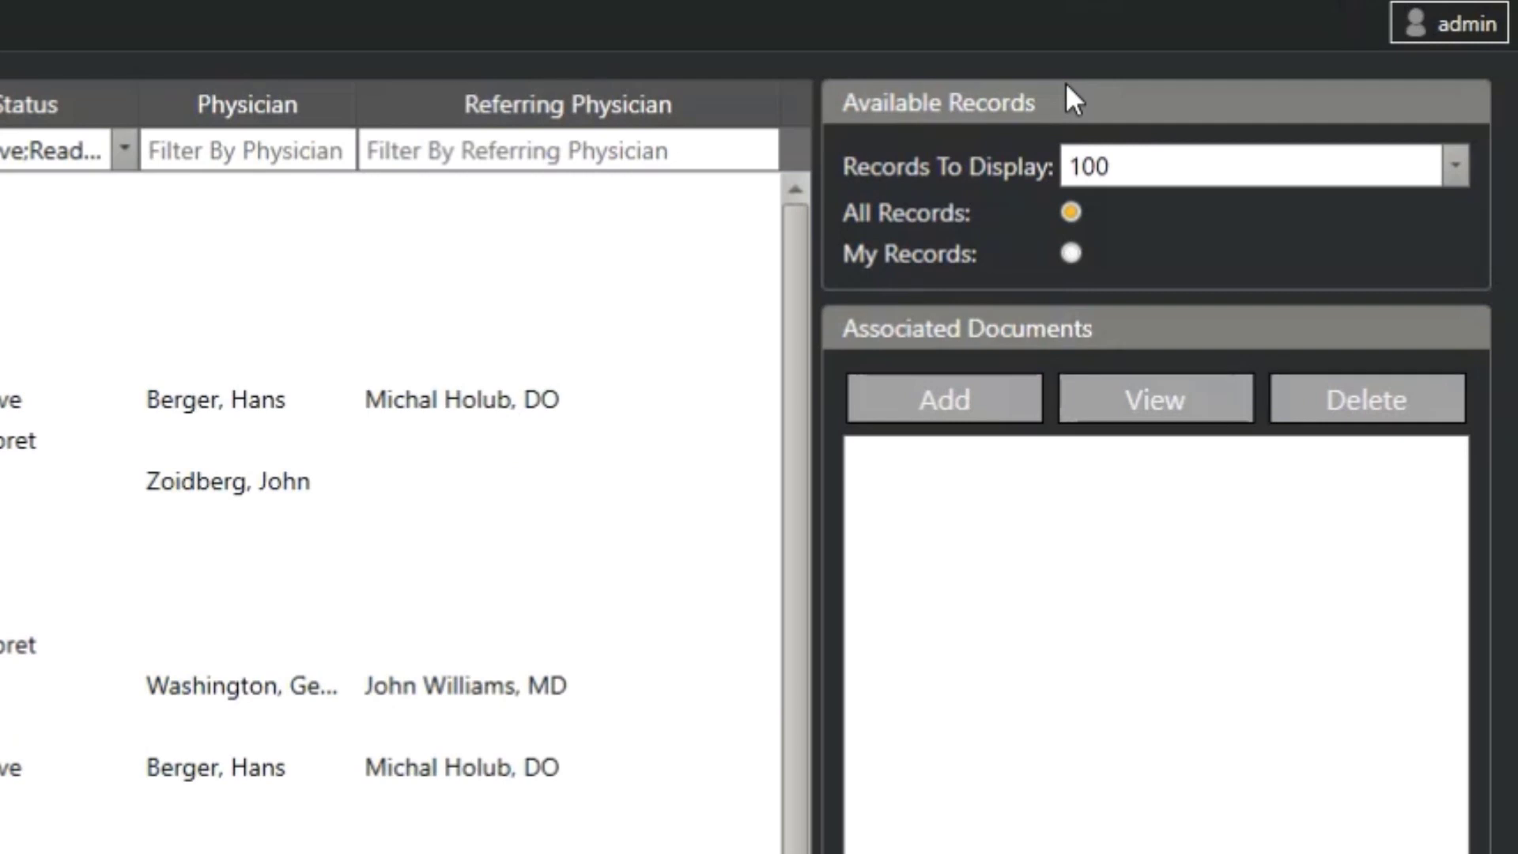
{"action": "left_click", "coordinate": [1070, 253]}
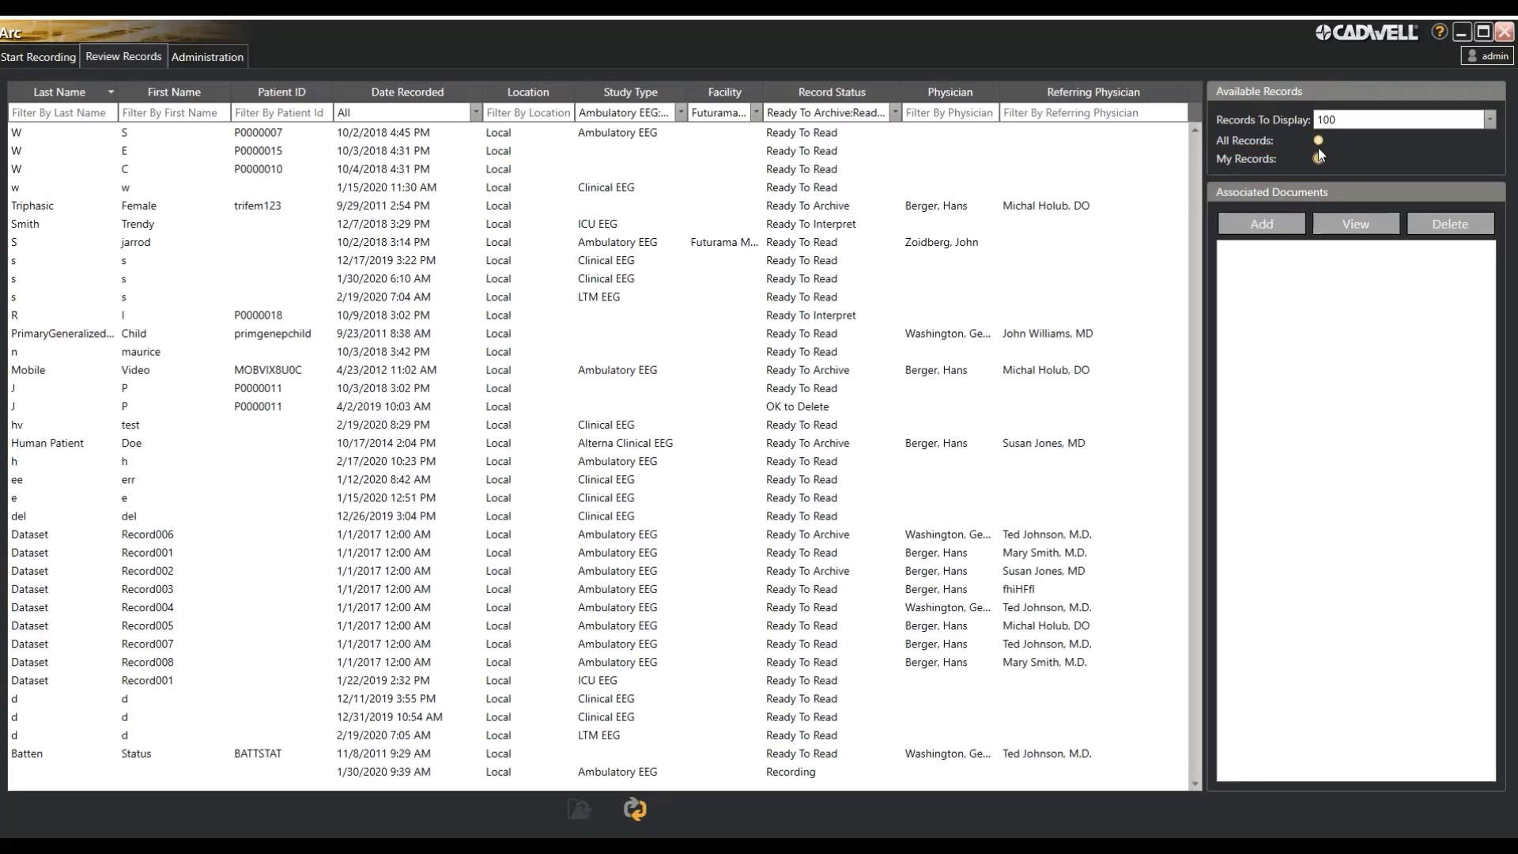
{"action": "left_click", "coordinate": [1318, 140]}
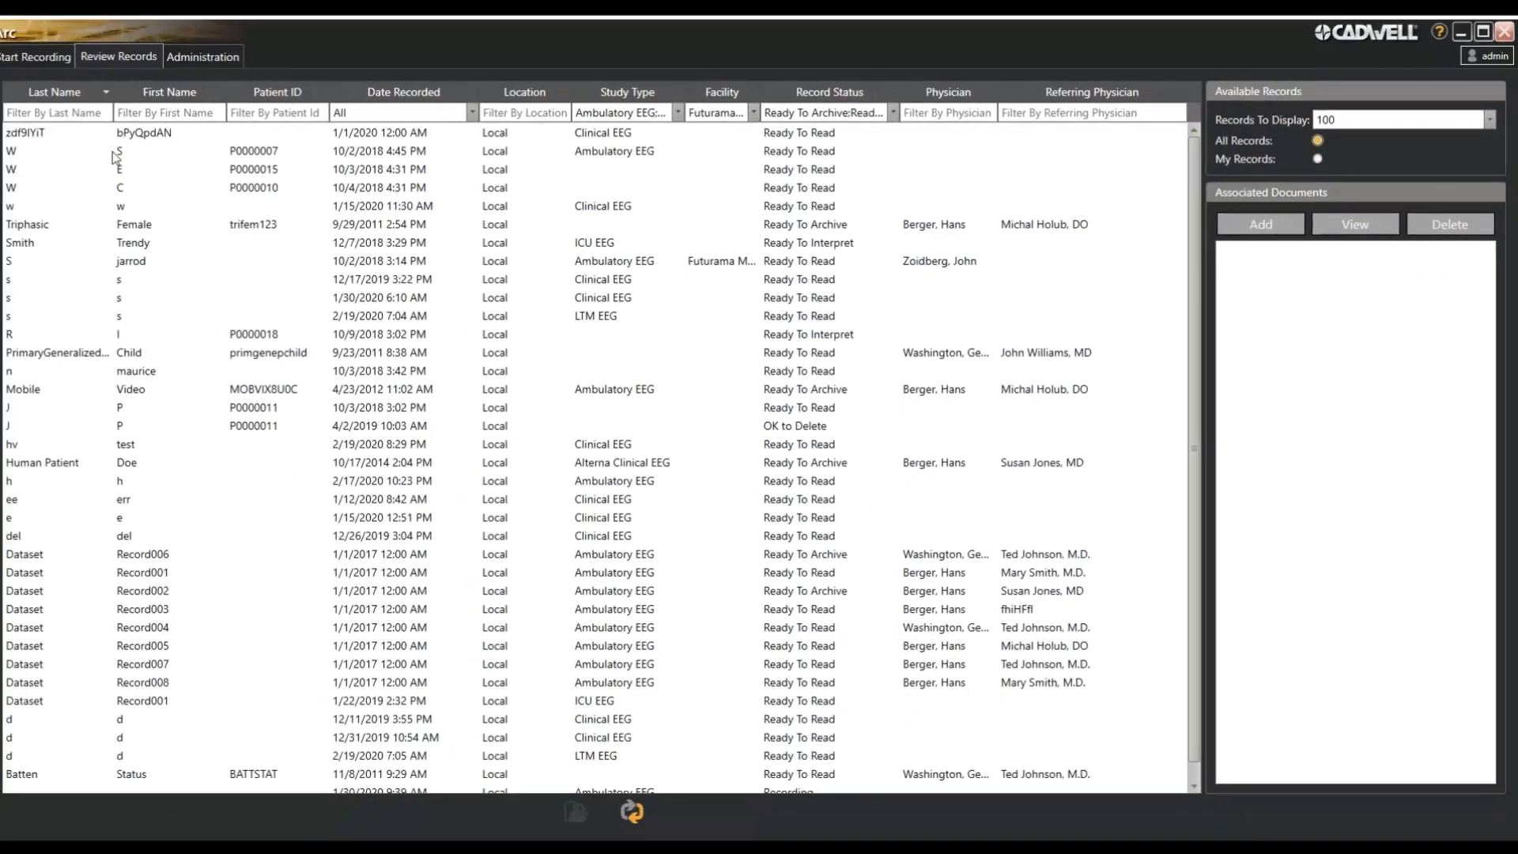
Step: Select the first record in the list, look through its associated documents and view pic1.jpg
{"action": "left_click", "coordinate": [122, 130]}
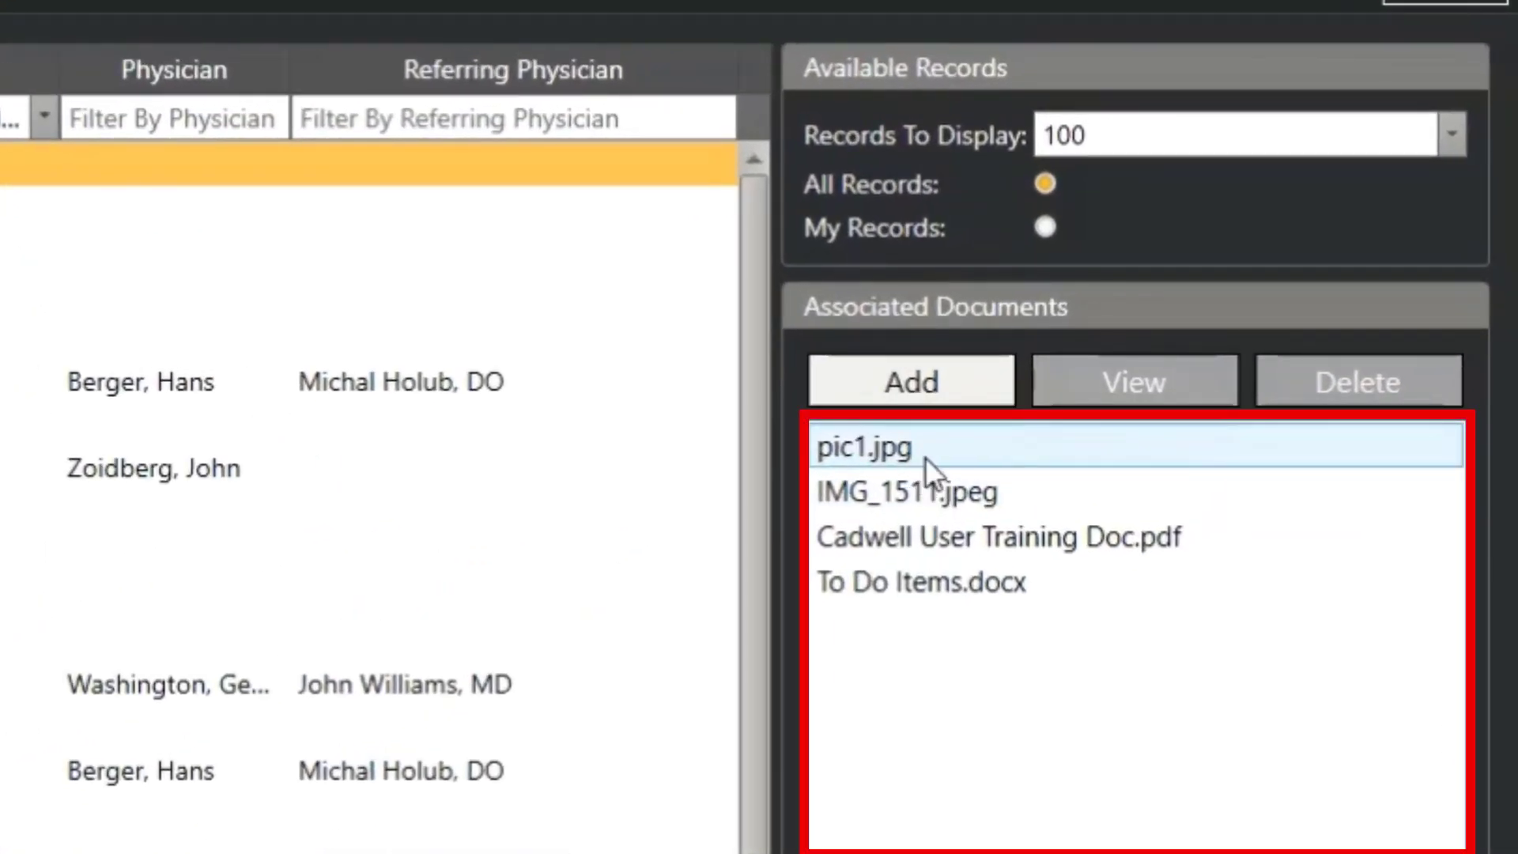
{"action": "left_click", "coordinate": [929, 478]}
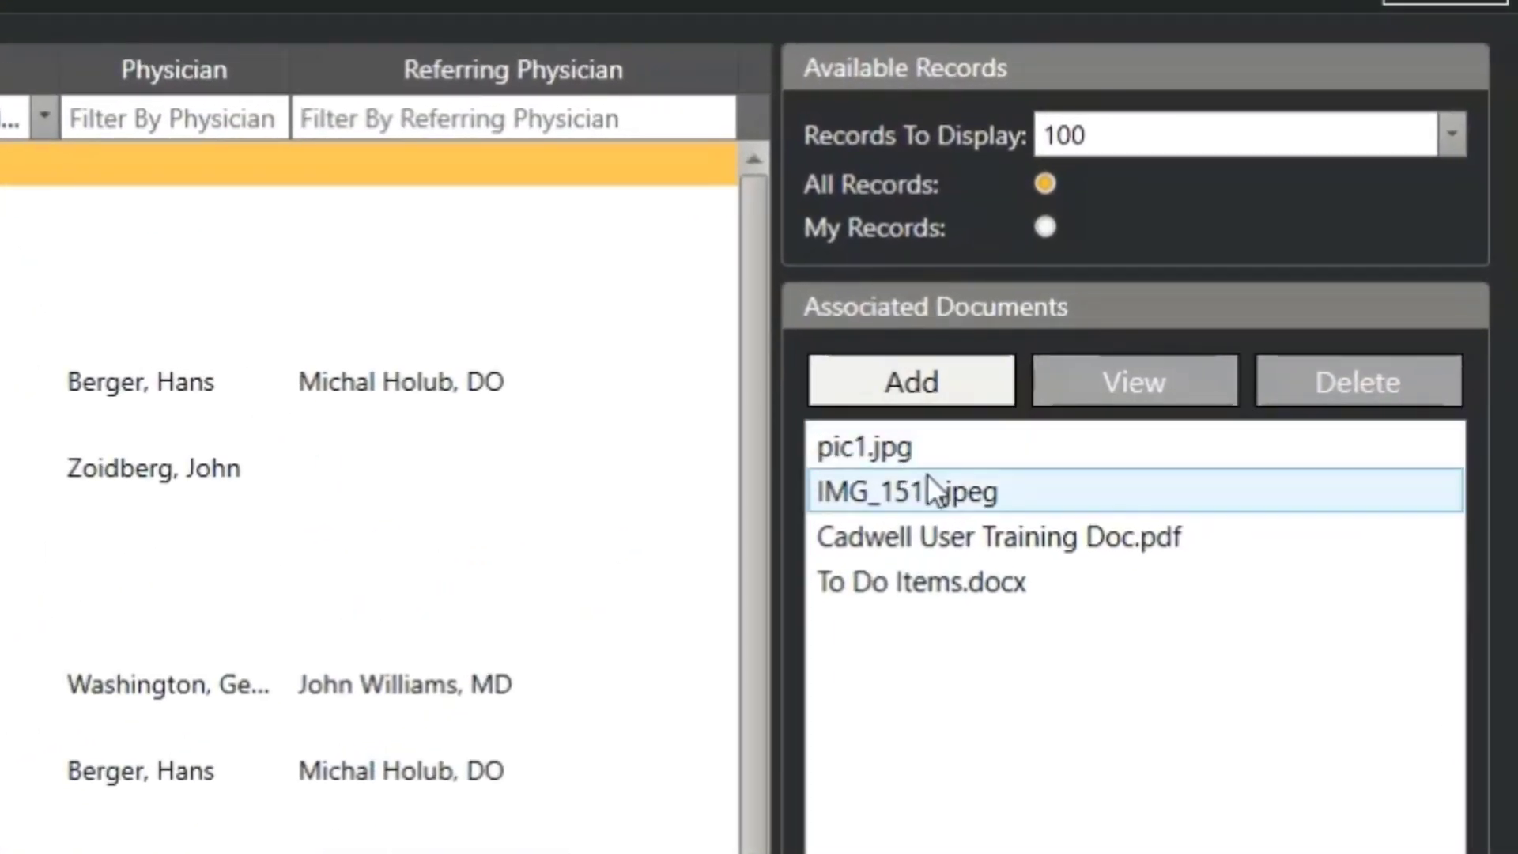
{"action": "left_click", "coordinate": [980, 530]}
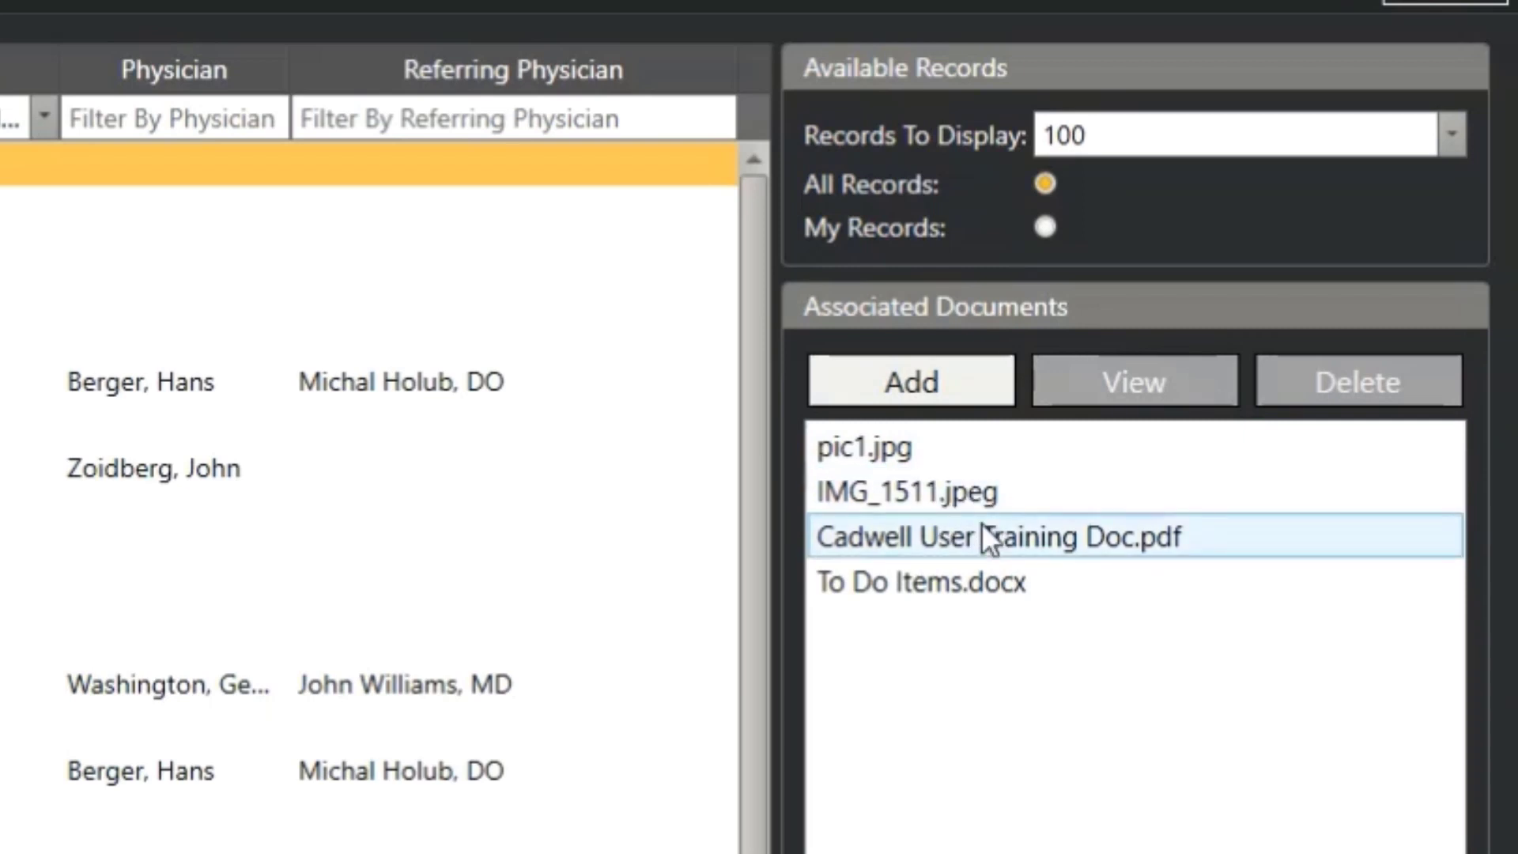
{"action": "left_click", "coordinate": [960, 589]}
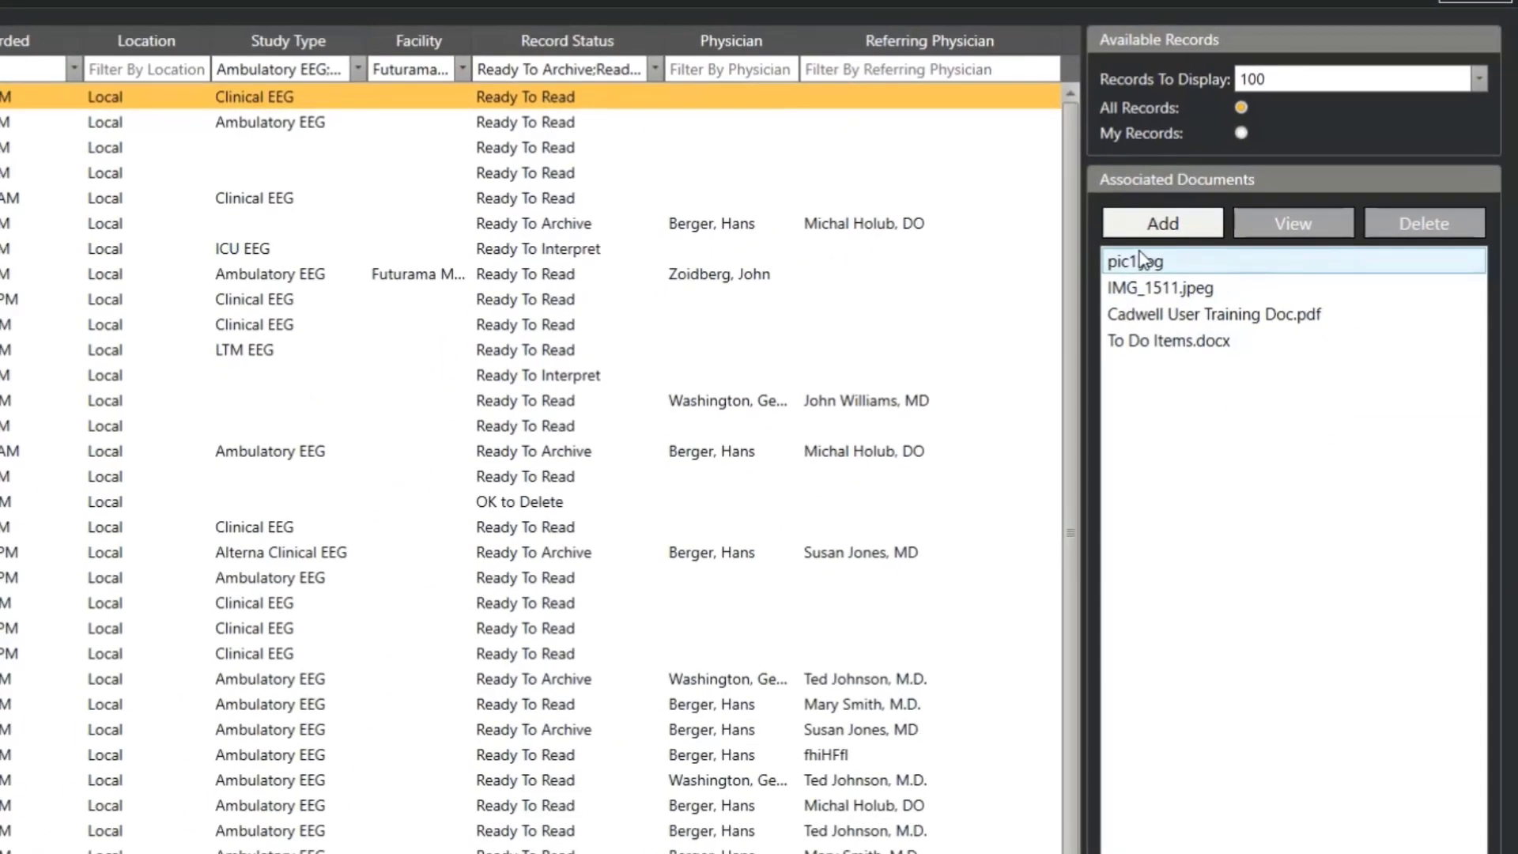
{"action": "left_click", "coordinate": [876, 441]}
{"action": "left_click", "coordinate": [1274, 226]}
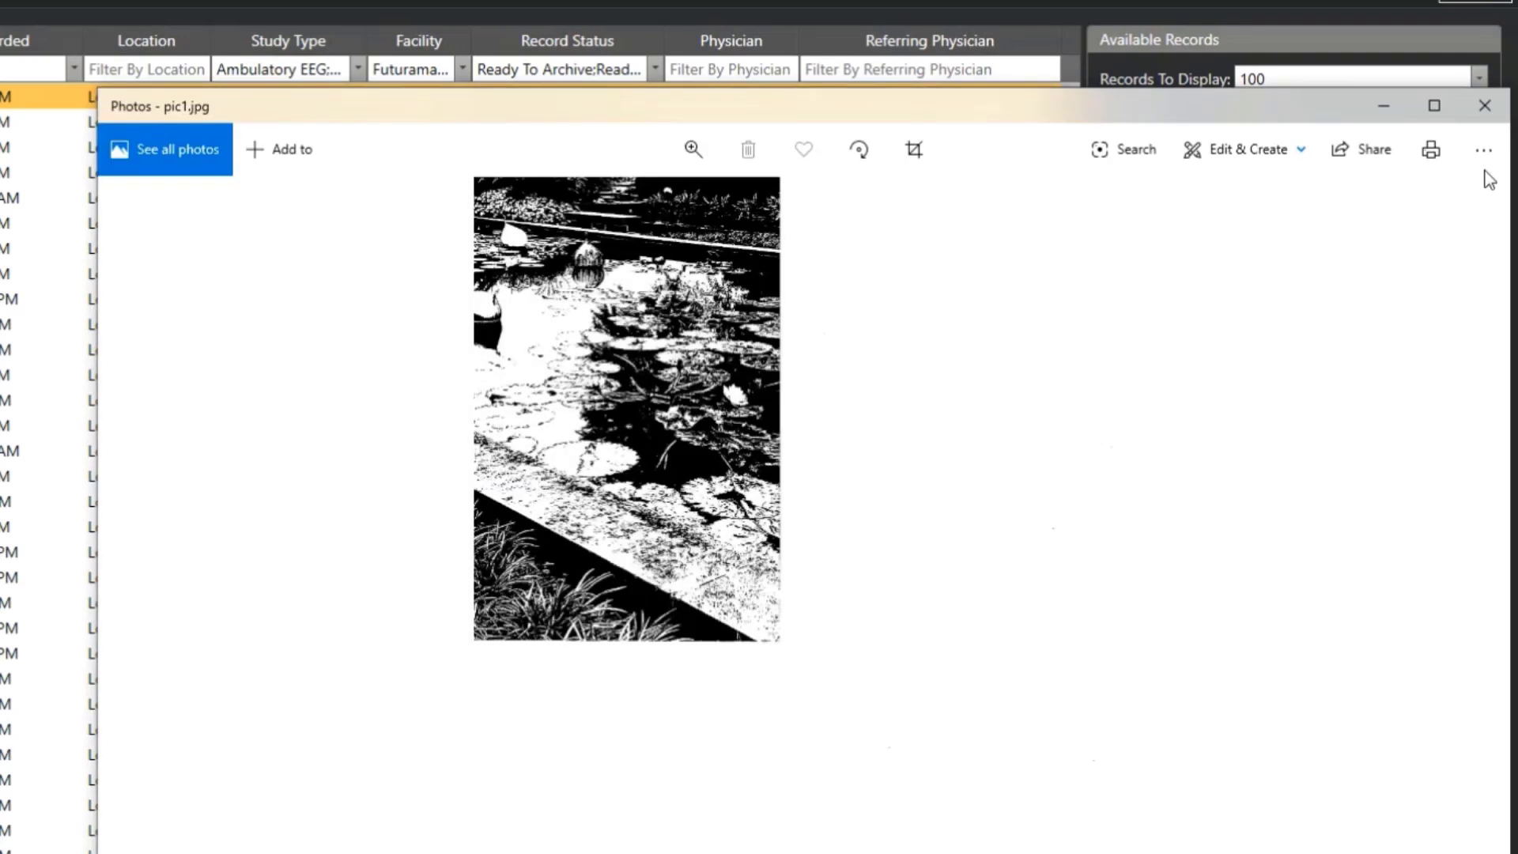
{"action": "left_click", "coordinate": [1504, 118]}
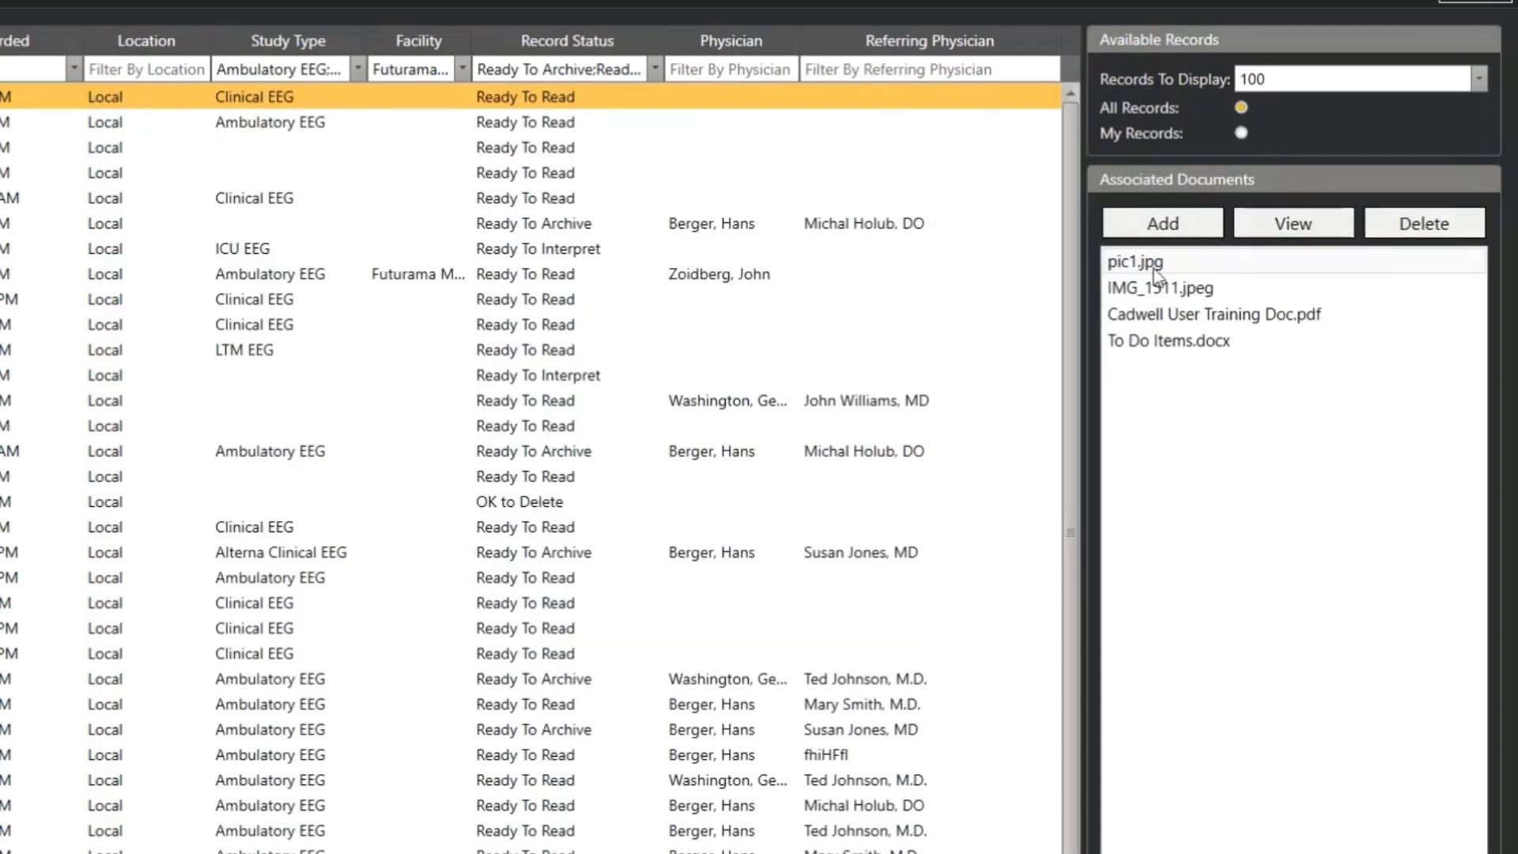
Step: Delete pic1.jpg from the selected record's associated documents
{"action": "left_click", "coordinate": [1450, 221]}
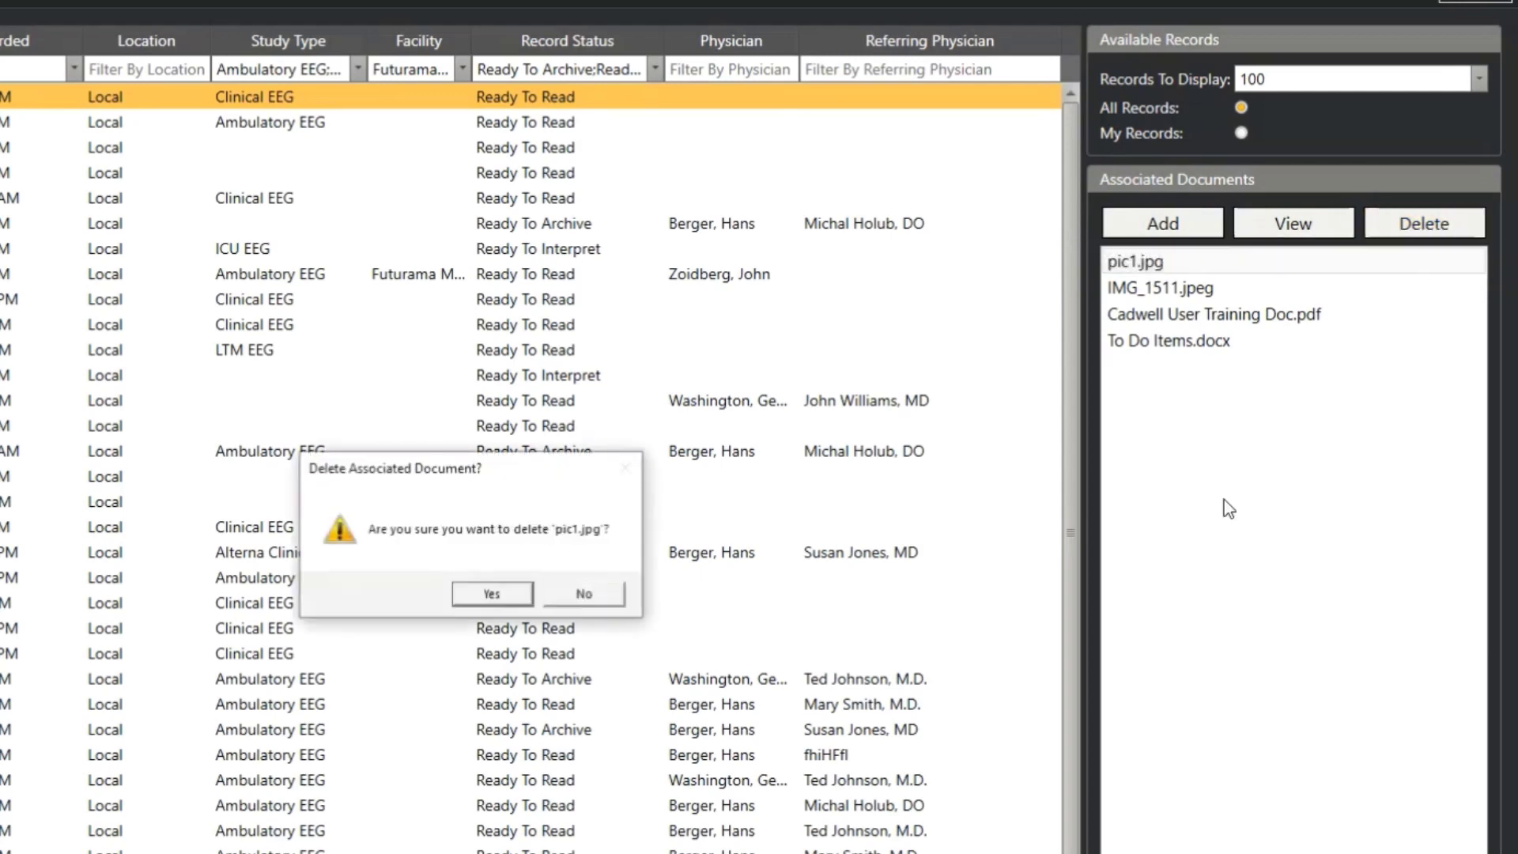
{"action": "left_click", "coordinate": [510, 597]}
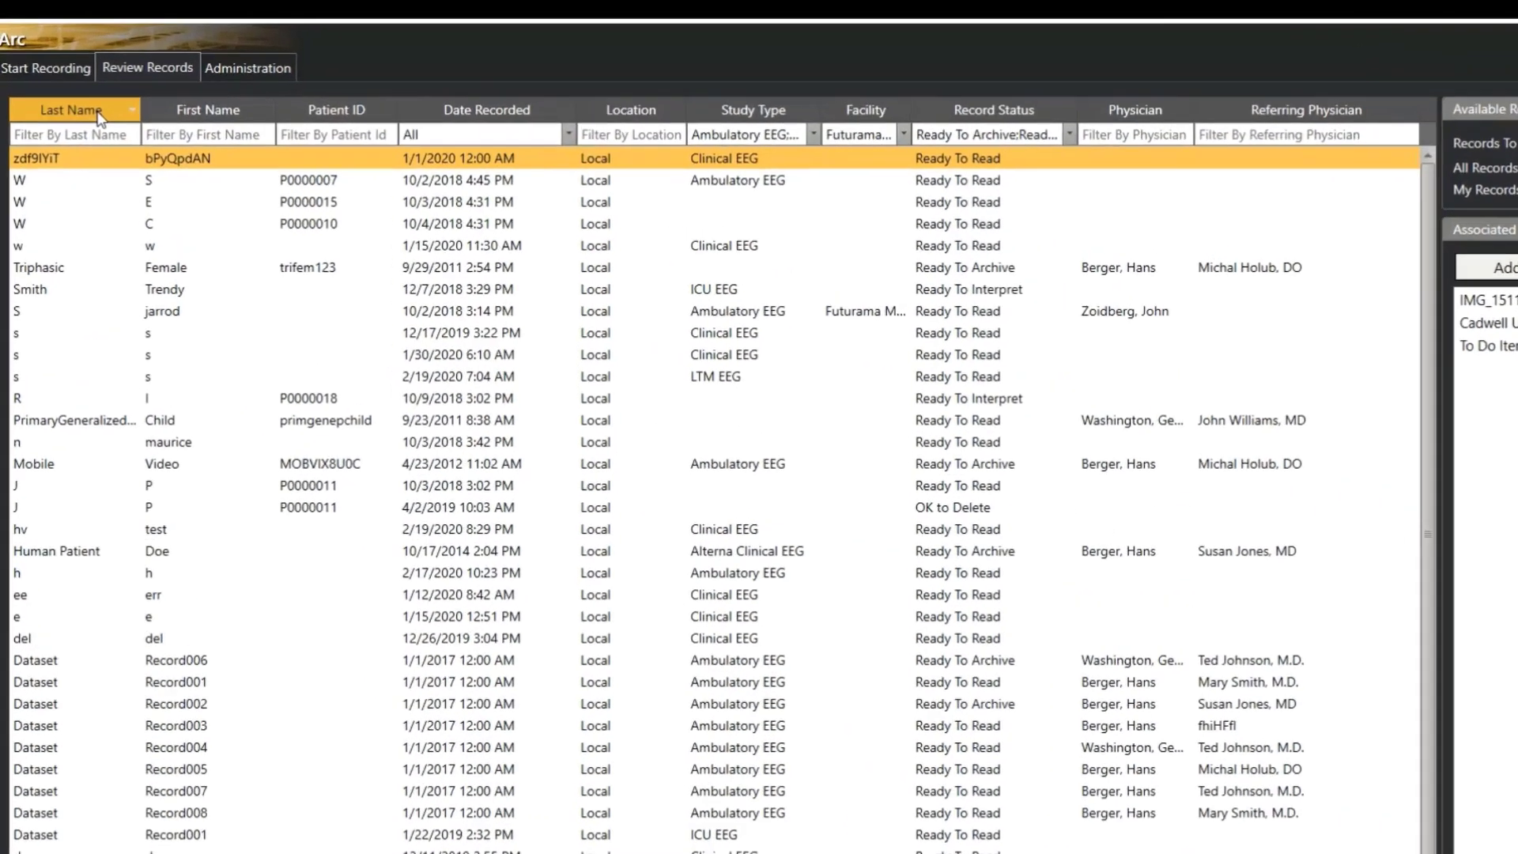
Step: Sort the record list by Last Name ascending, and re-sort it by Facility in descending order
{"action": "left_click", "coordinate": [98, 113]}
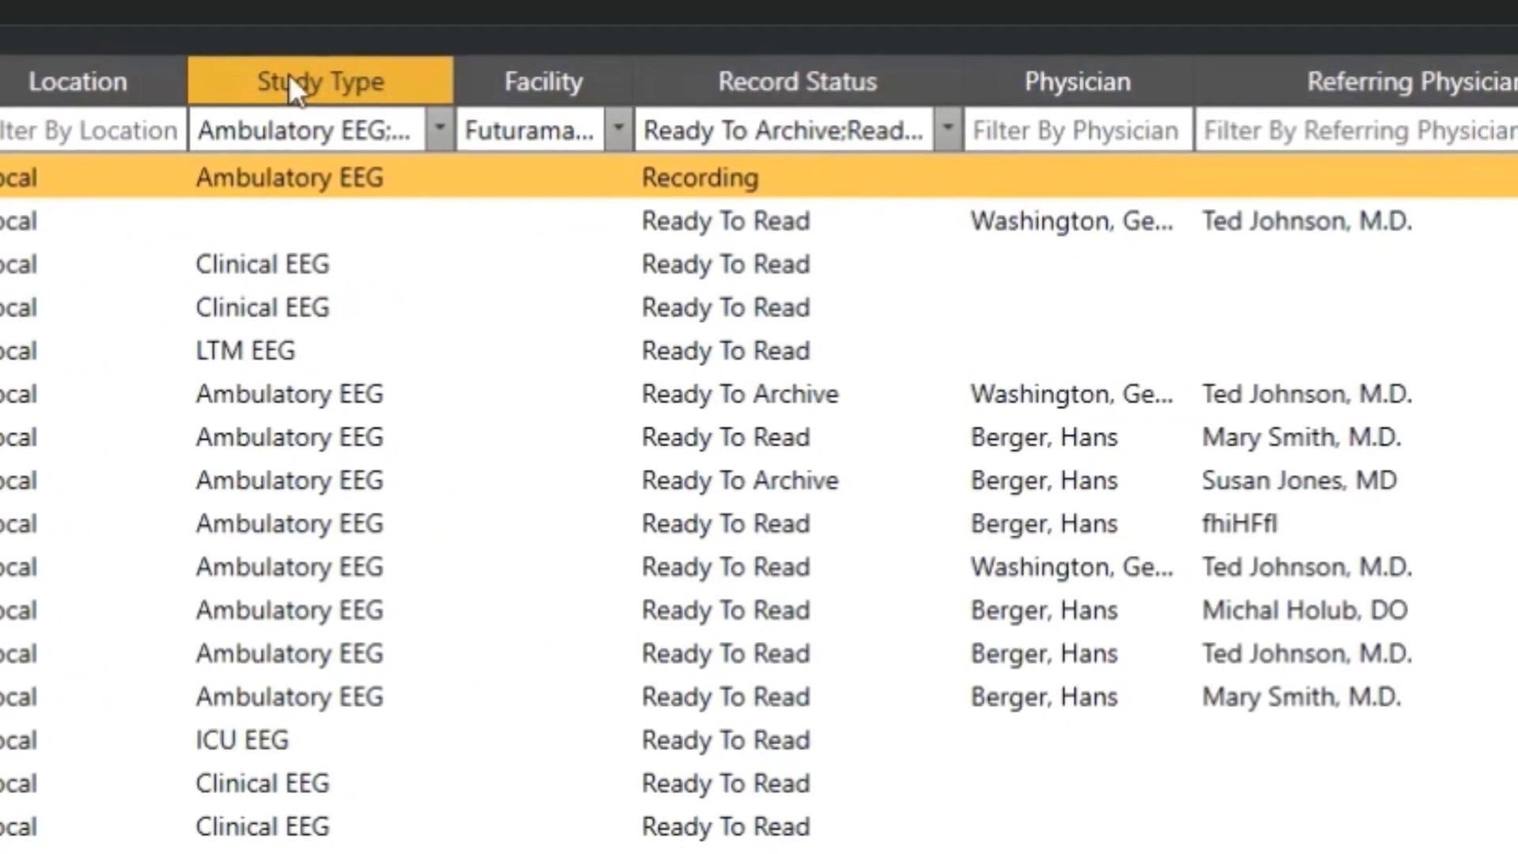
{"action": "left_click", "coordinate": [566, 90]}
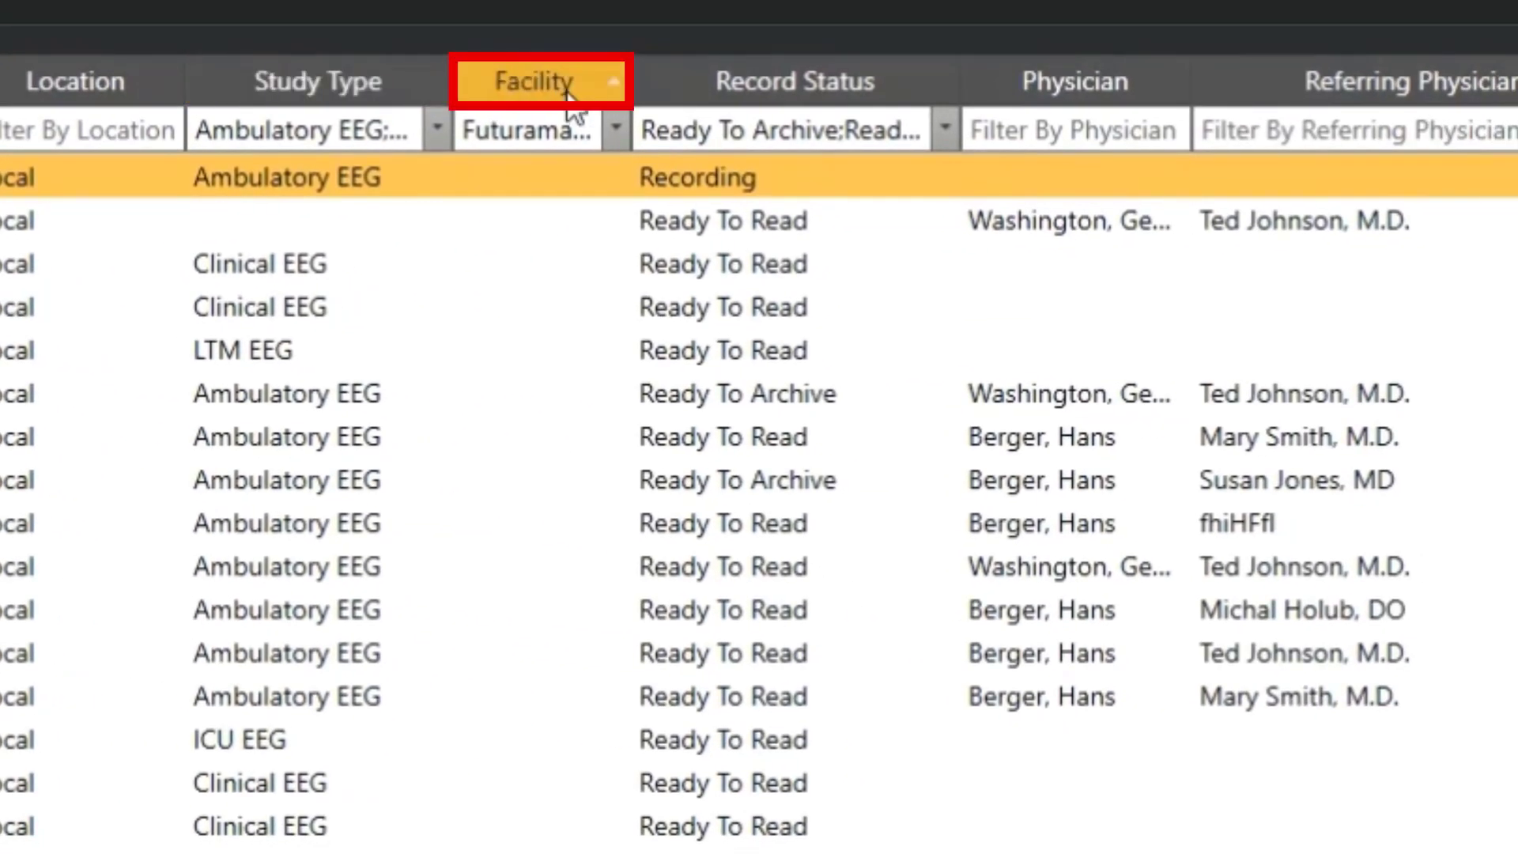
{"action": "left_click", "coordinate": [566, 87]}
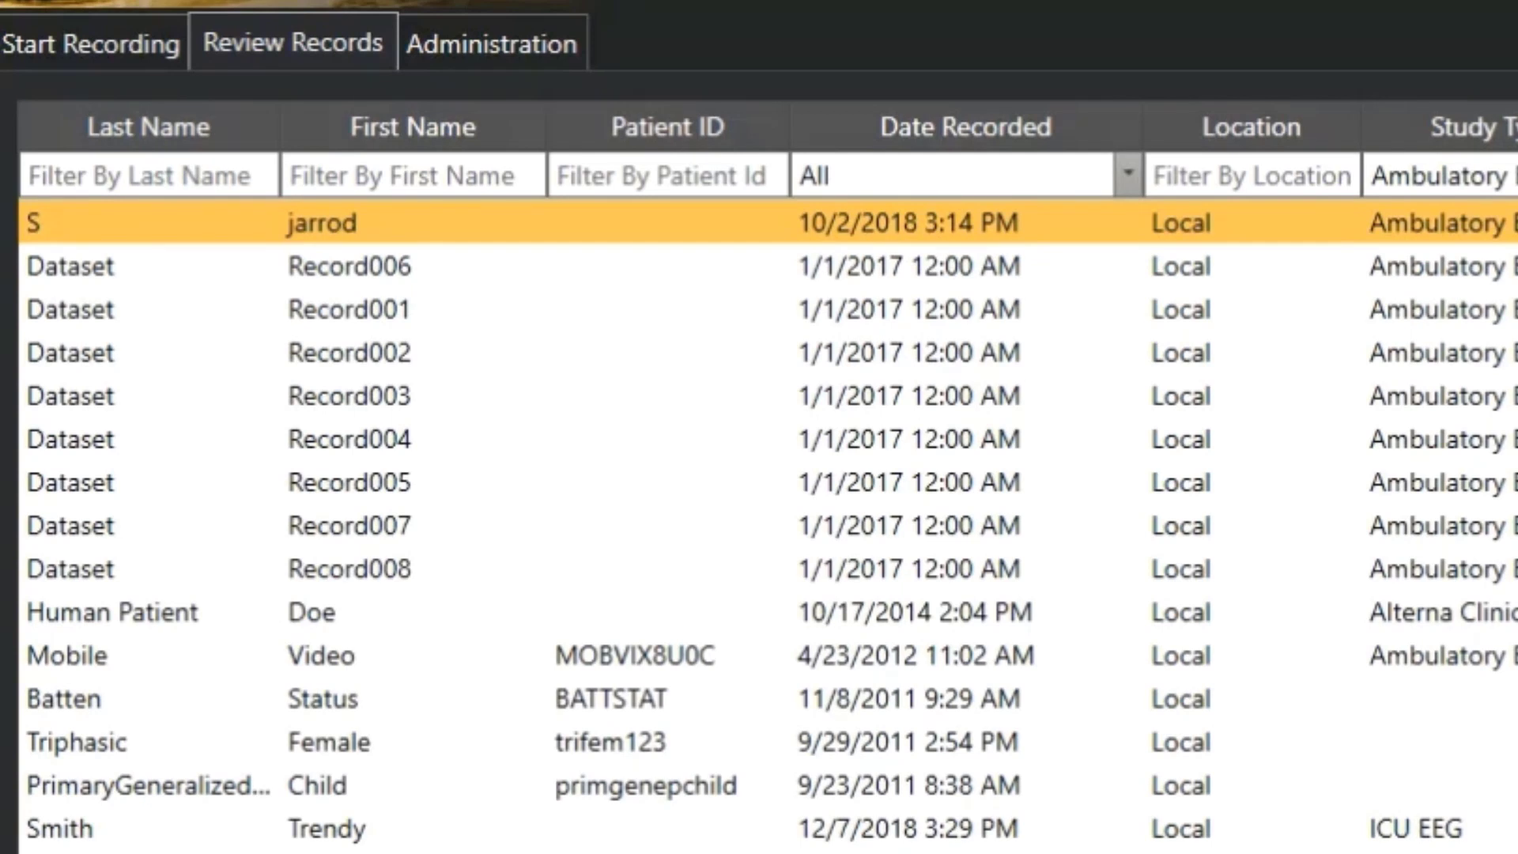
Step: Filter the record list by last name with "hum" and clear the filter
{"action": "left_click", "coordinate": [227, 172]}
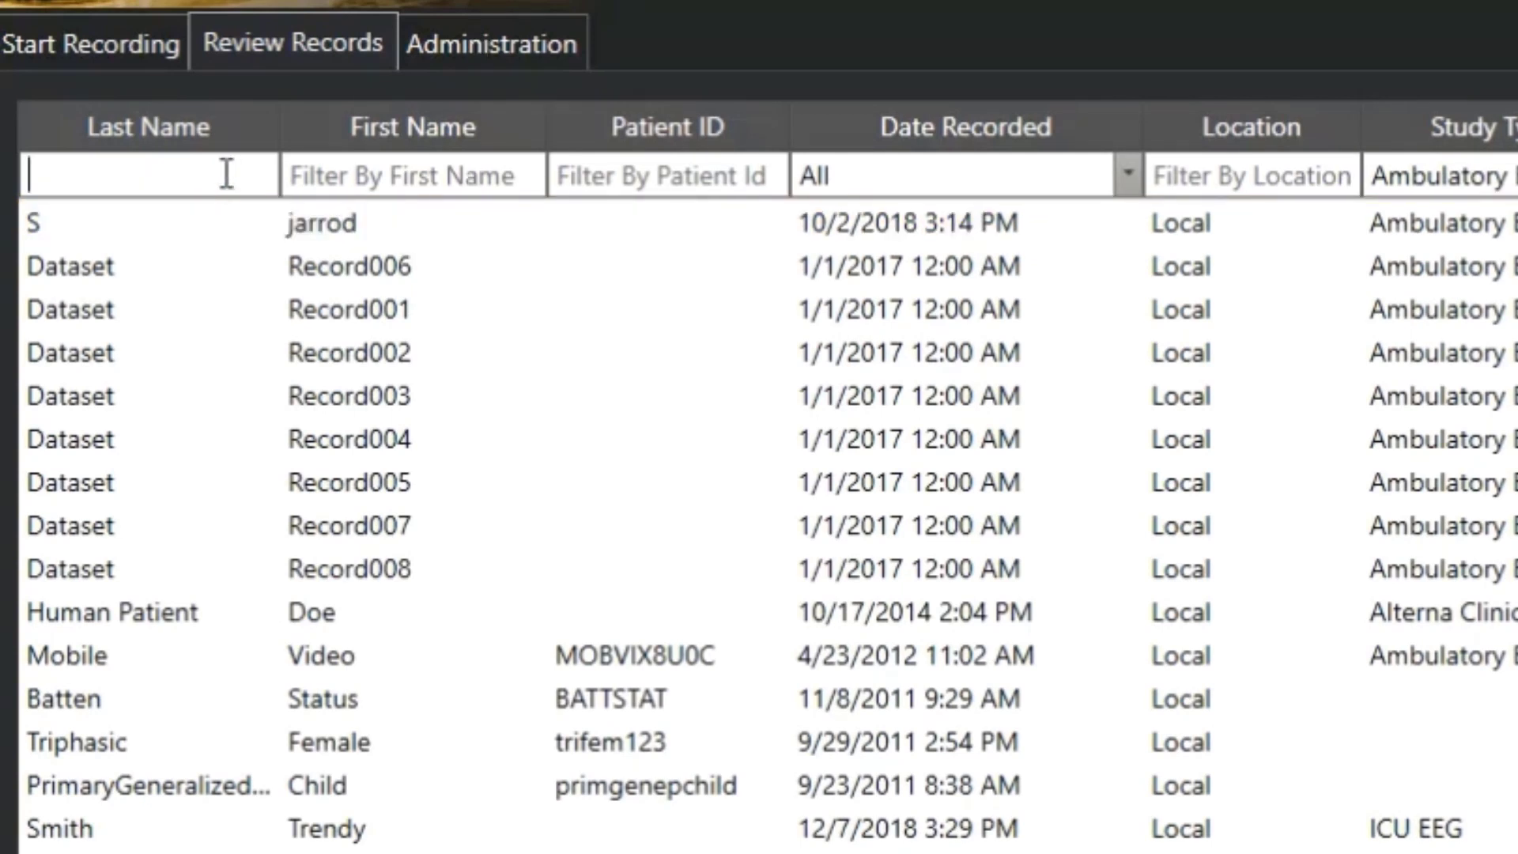
{"action": "type", "text": "hum"}
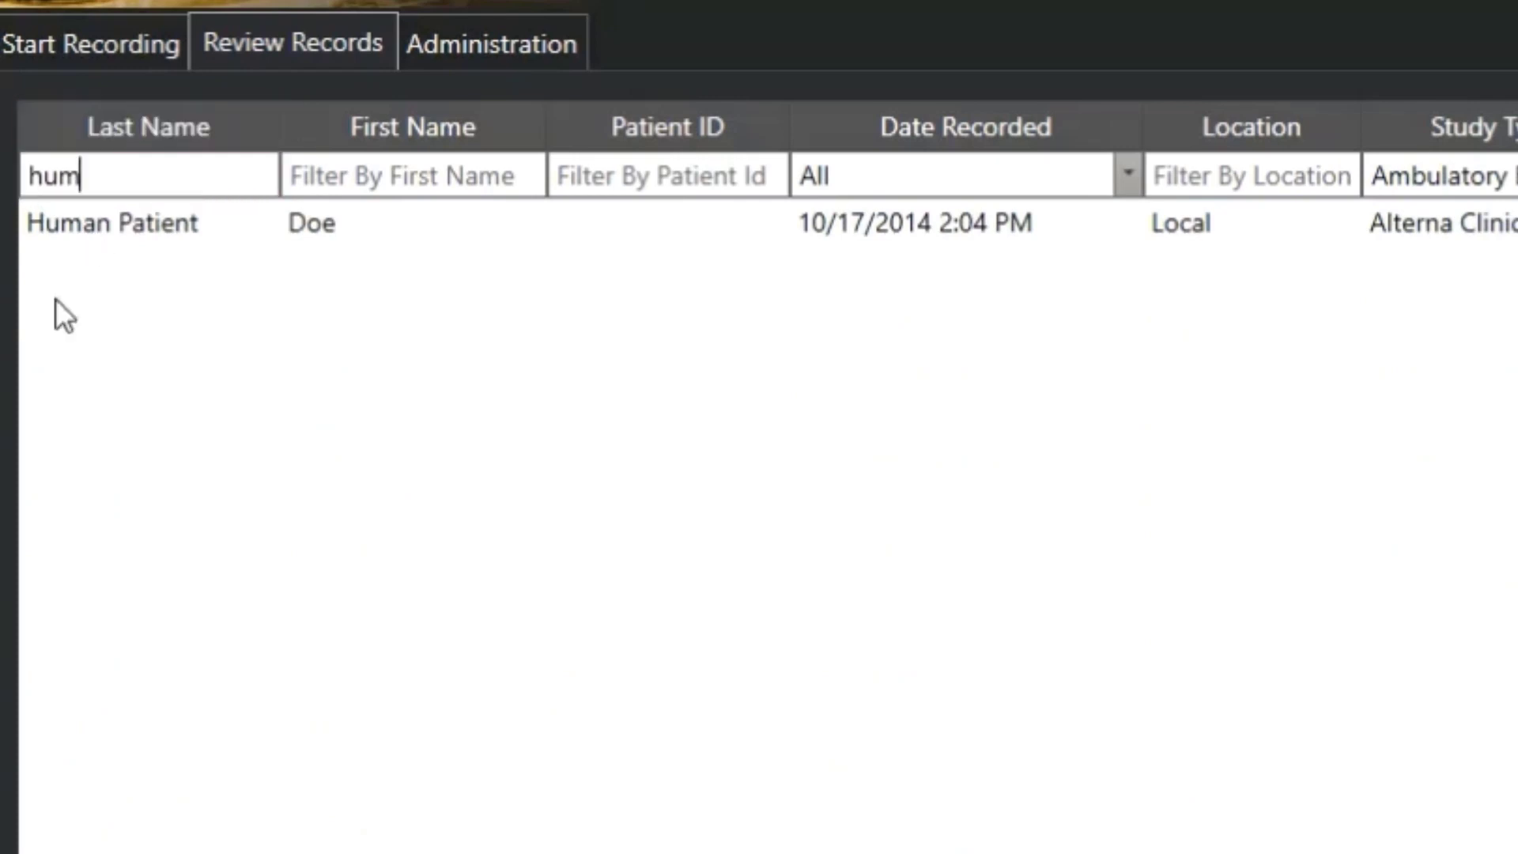
{"action": "left_click", "coordinate": [166, 207]}
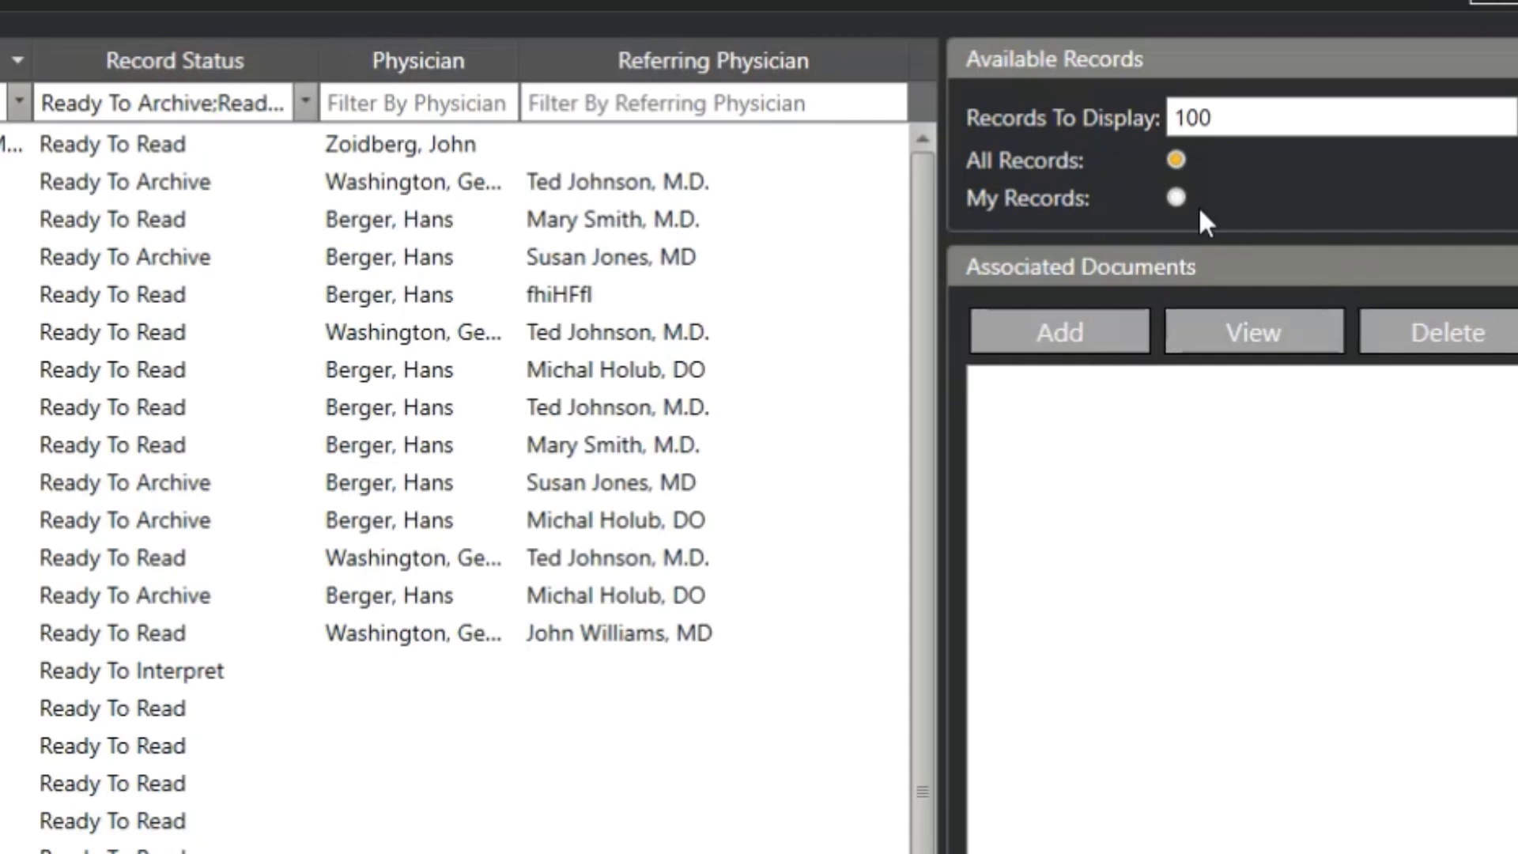
Step: Limit the record list to My Records with only the Ready To Read status, and select the record dated 11/8/2011
{"action": "left_click", "coordinate": [1176, 198]}
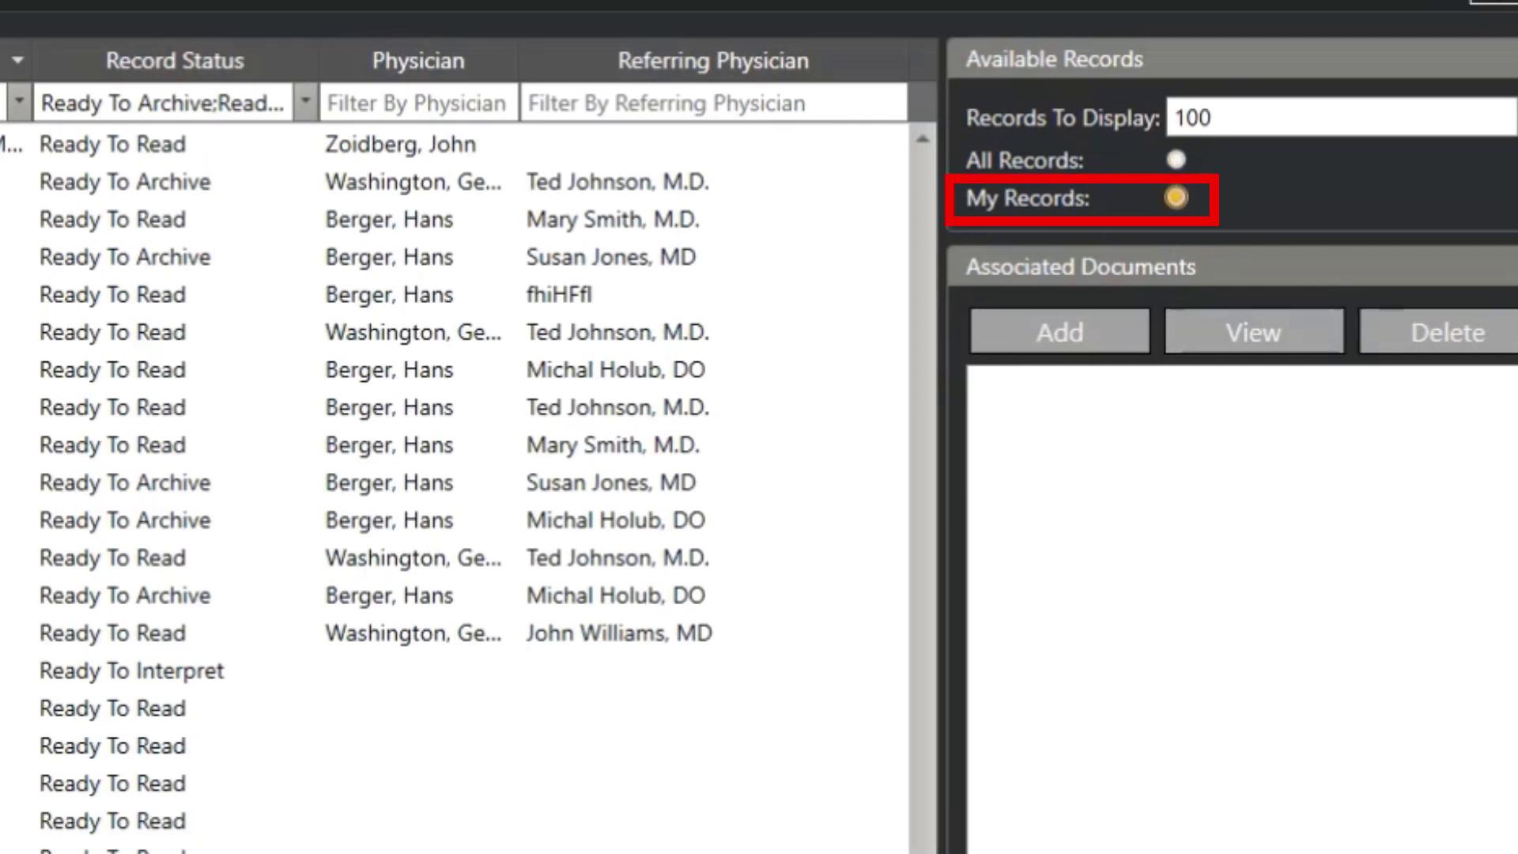
{"action": "left_click", "coordinate": [291, 106]}
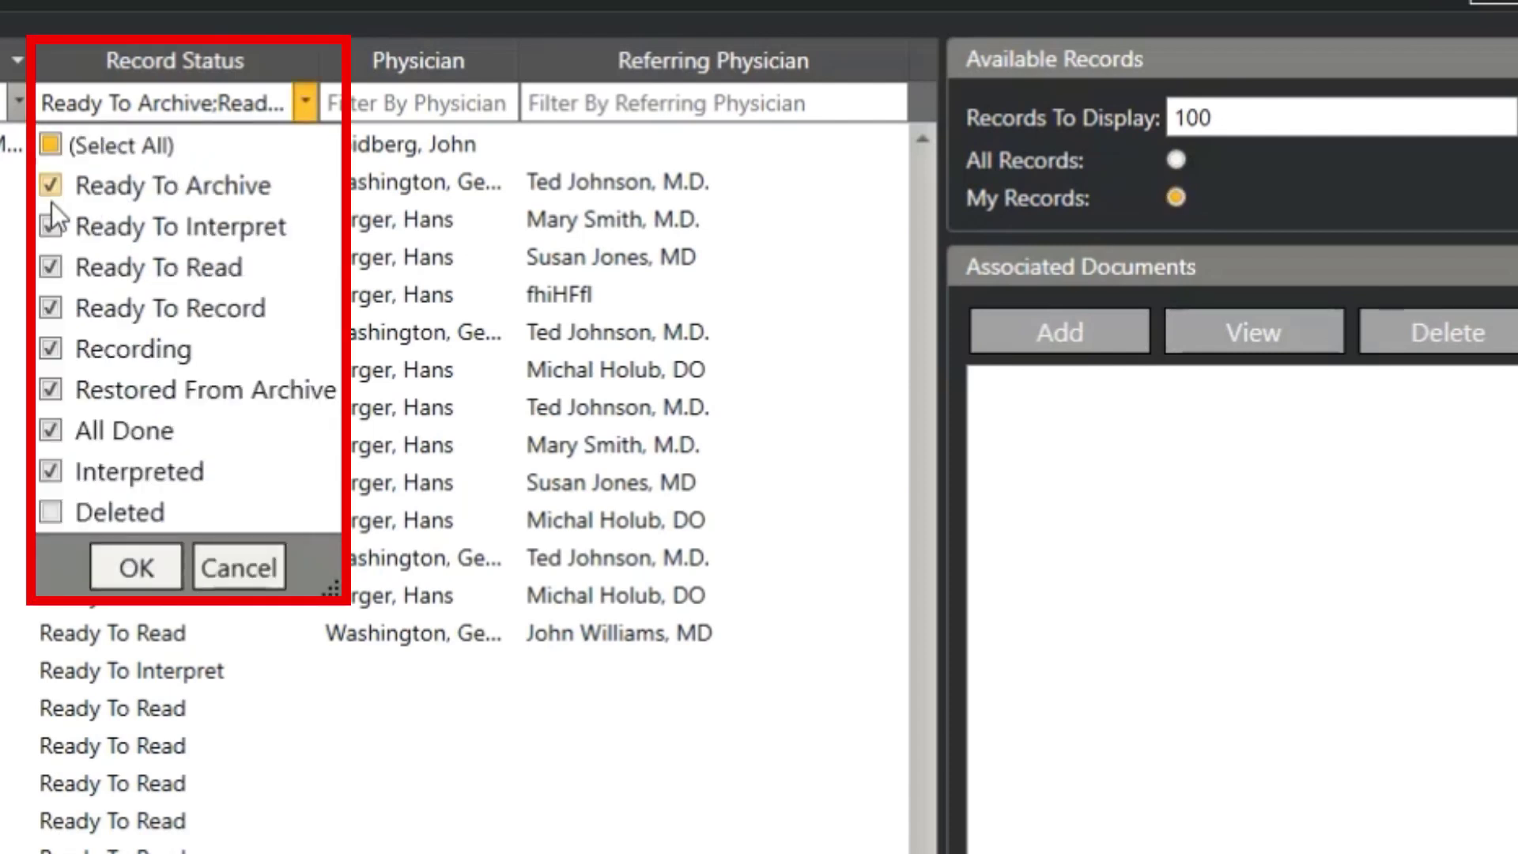
{"action": "left_click", "coordinate": [54, 143]}
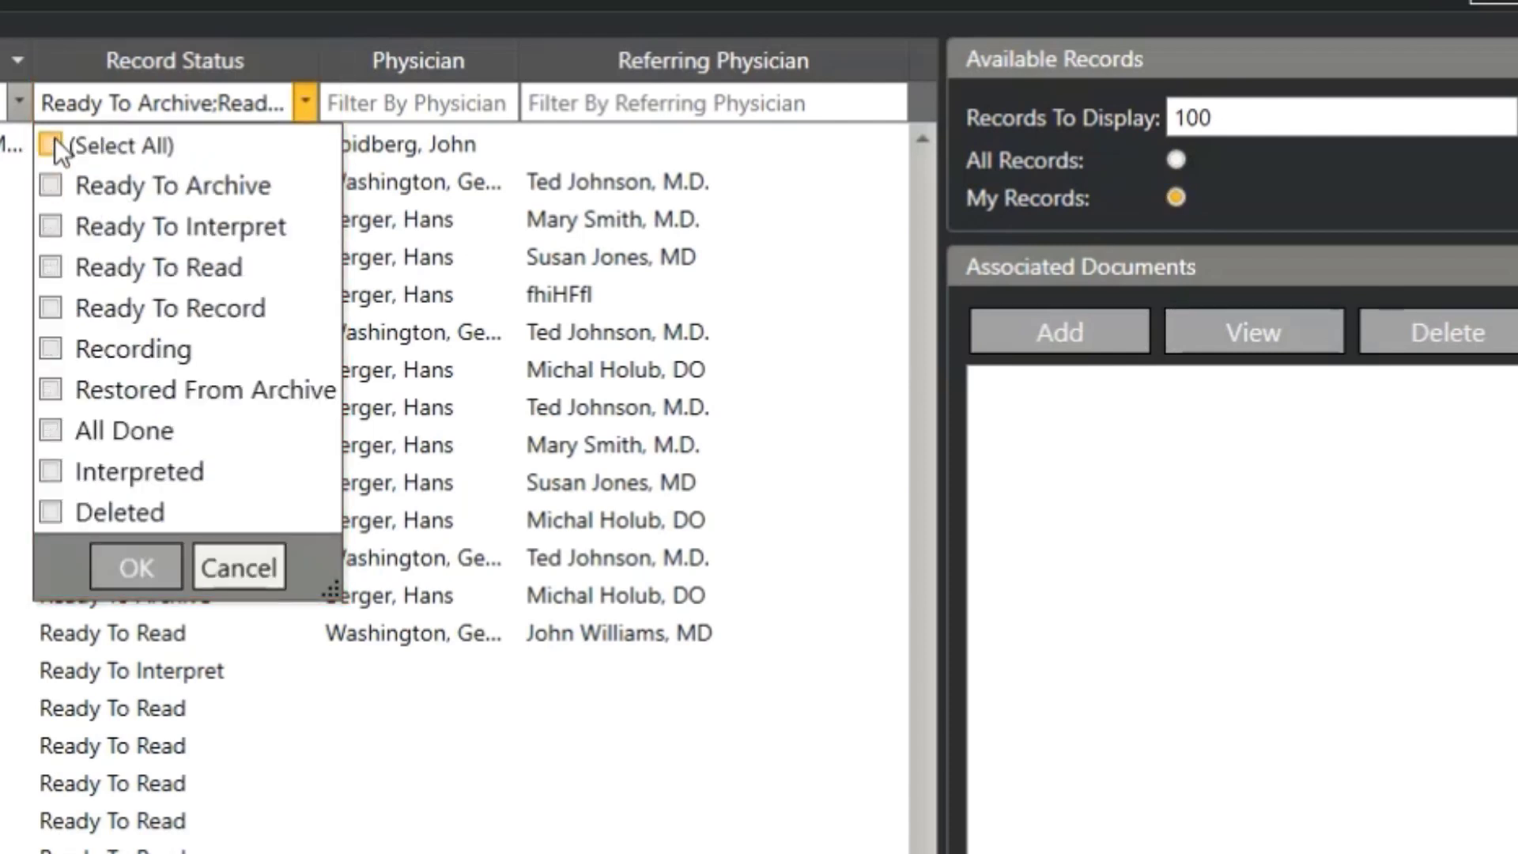
{"action": "left_click", "coordinate": [48, 272]}
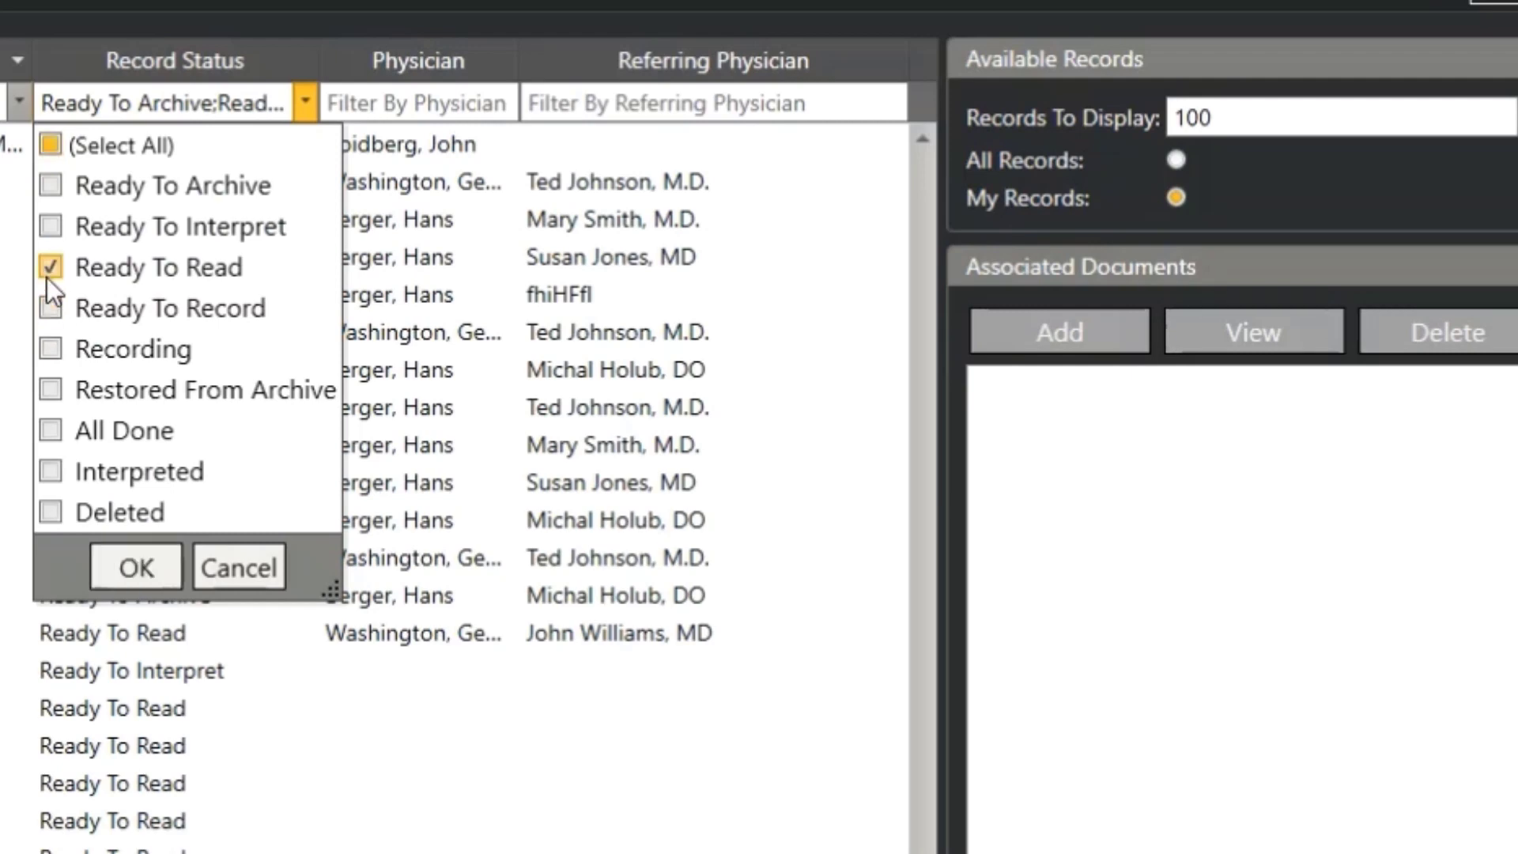
{"action": "left_click", "coordinate": [134, 568]}
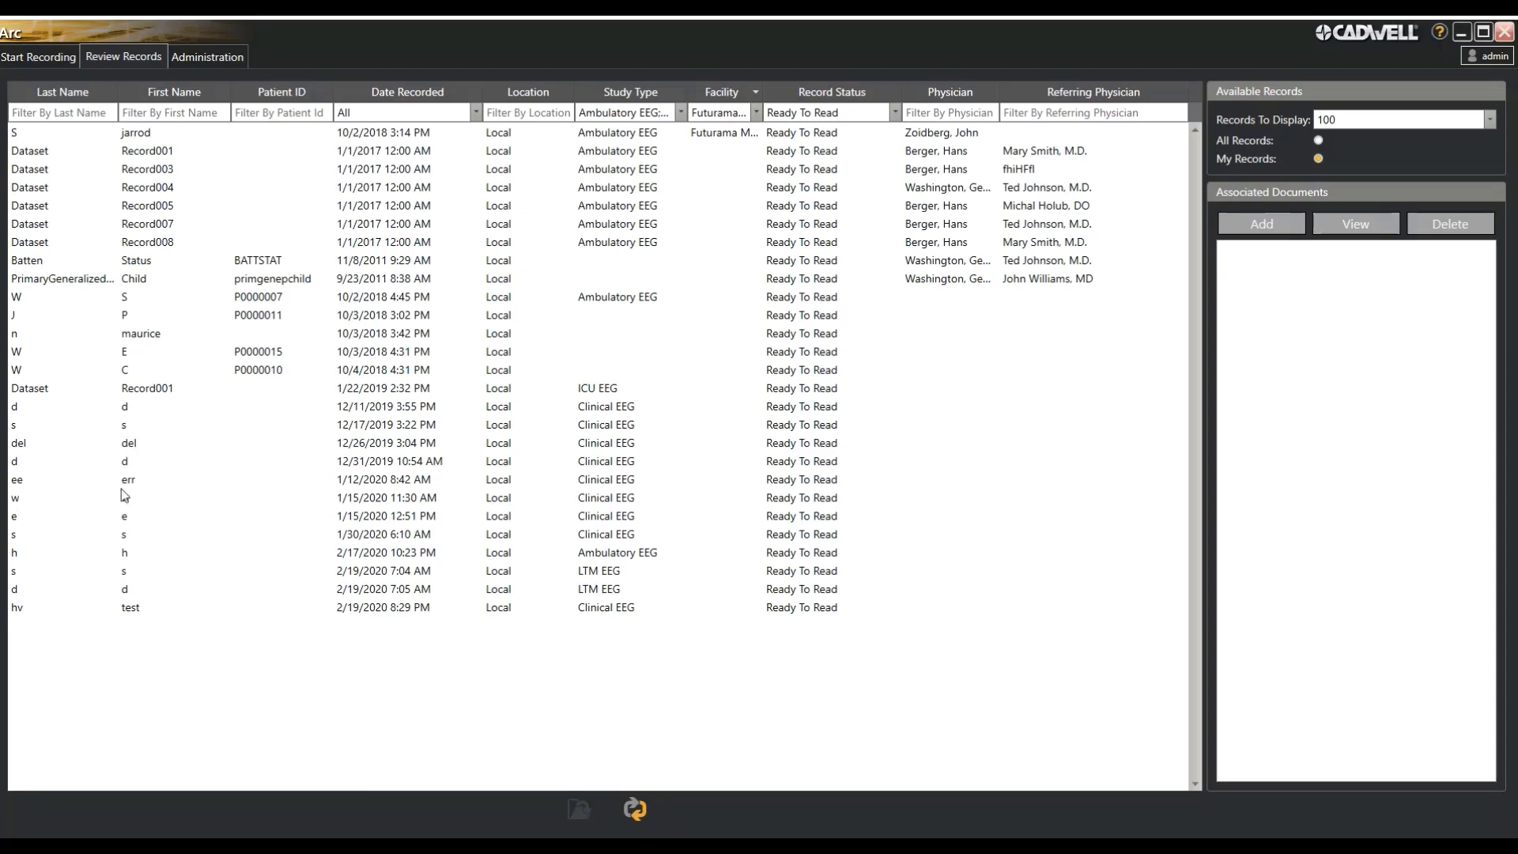
{"action": "mouse_move", "coordinate": [117, 518]}
{"action": "left_click", "coordinate": [107, 261]}
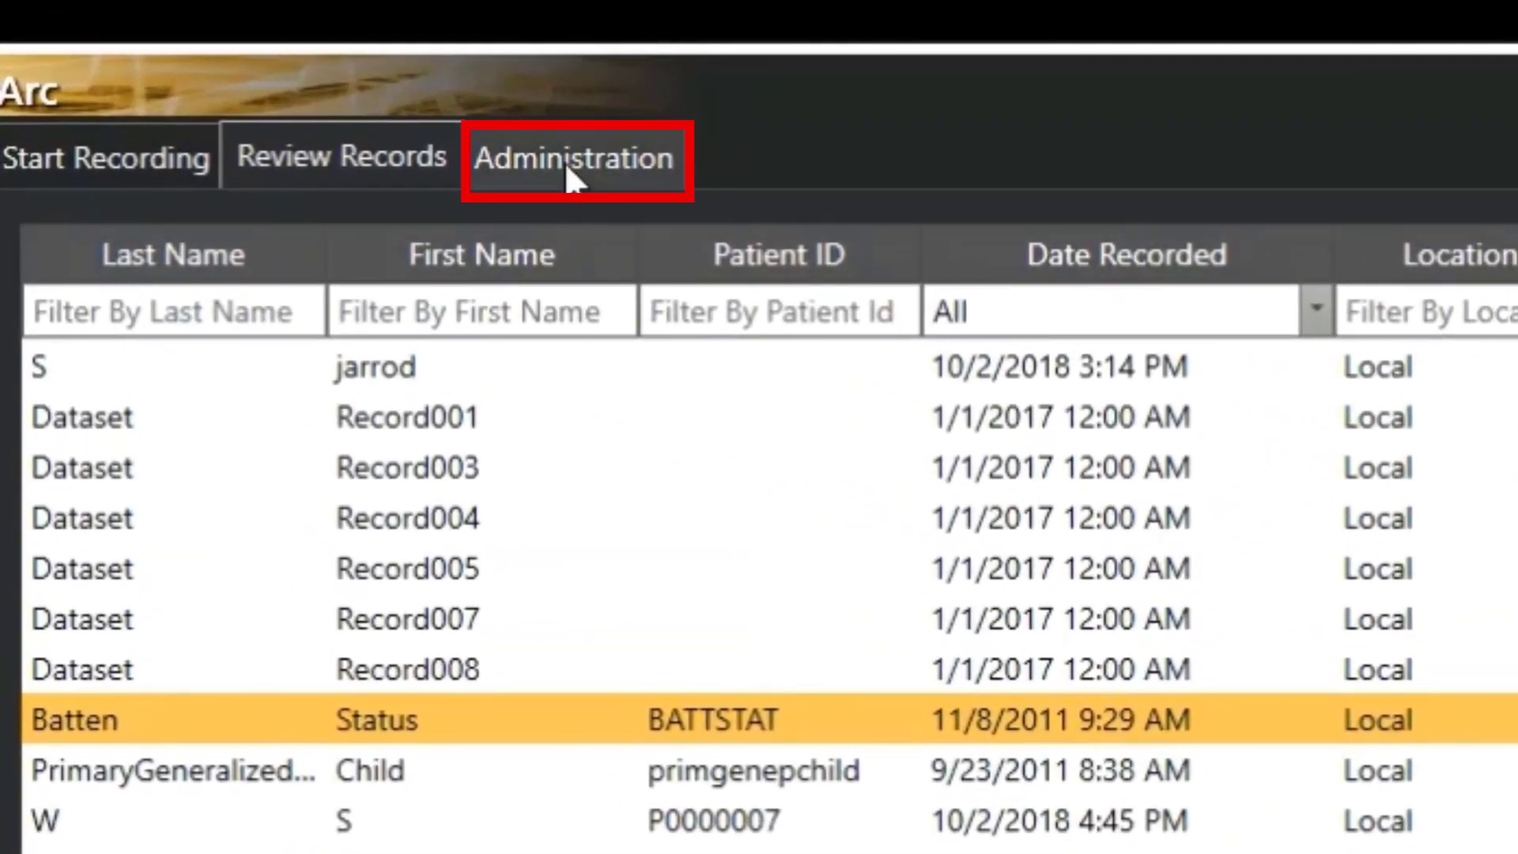
Step: Look over the Administration area's record management options and its report templates, highlighting the Highlights Report and Impedance Report
{"action": "left_click", "coordinate": [565, 162]}
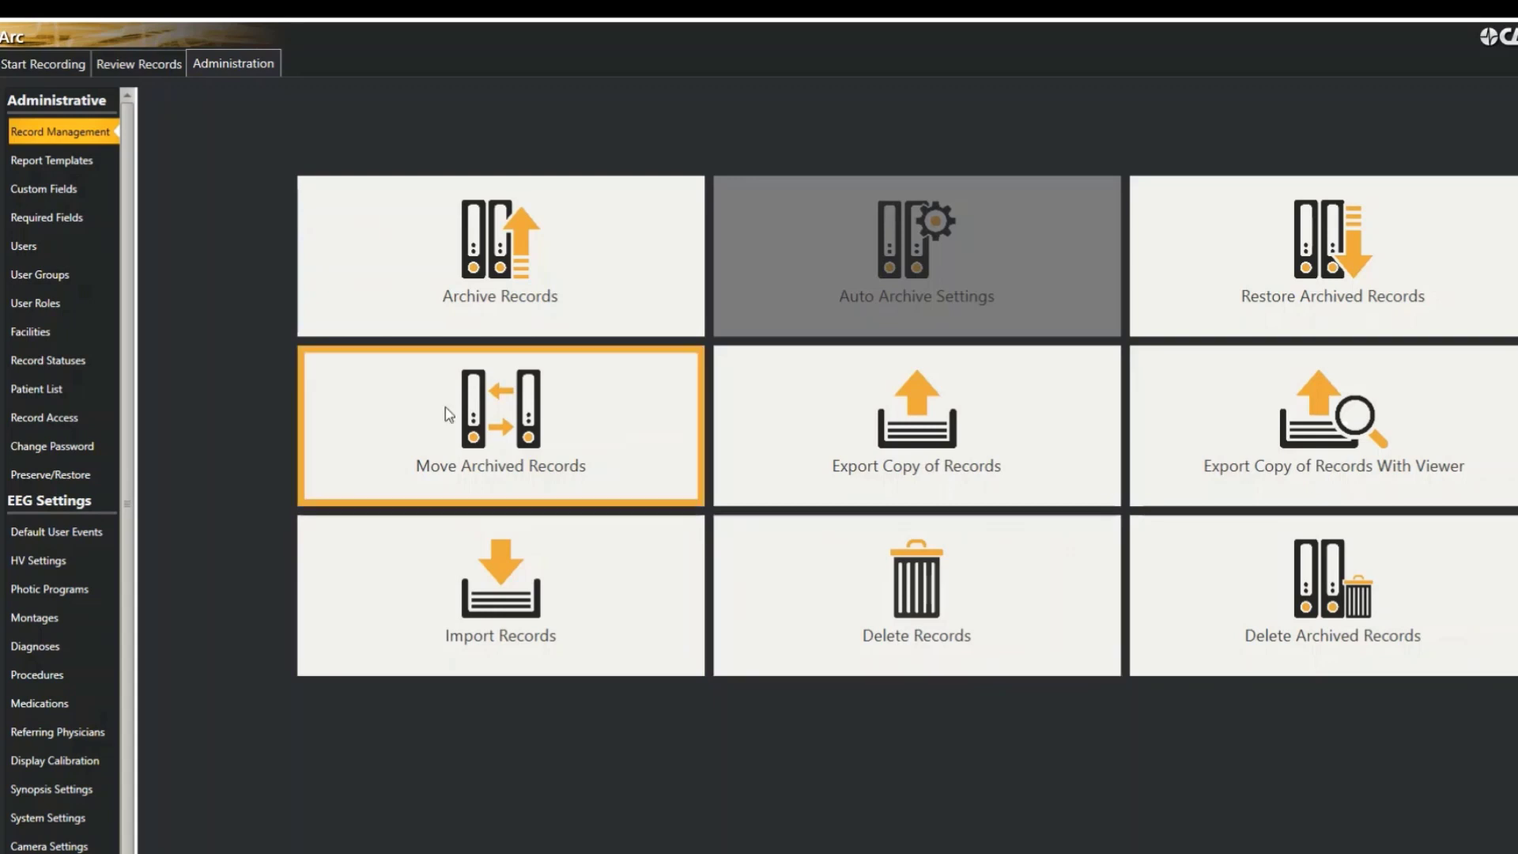
{"action": "left_click", "coordinate": [86, 172]}
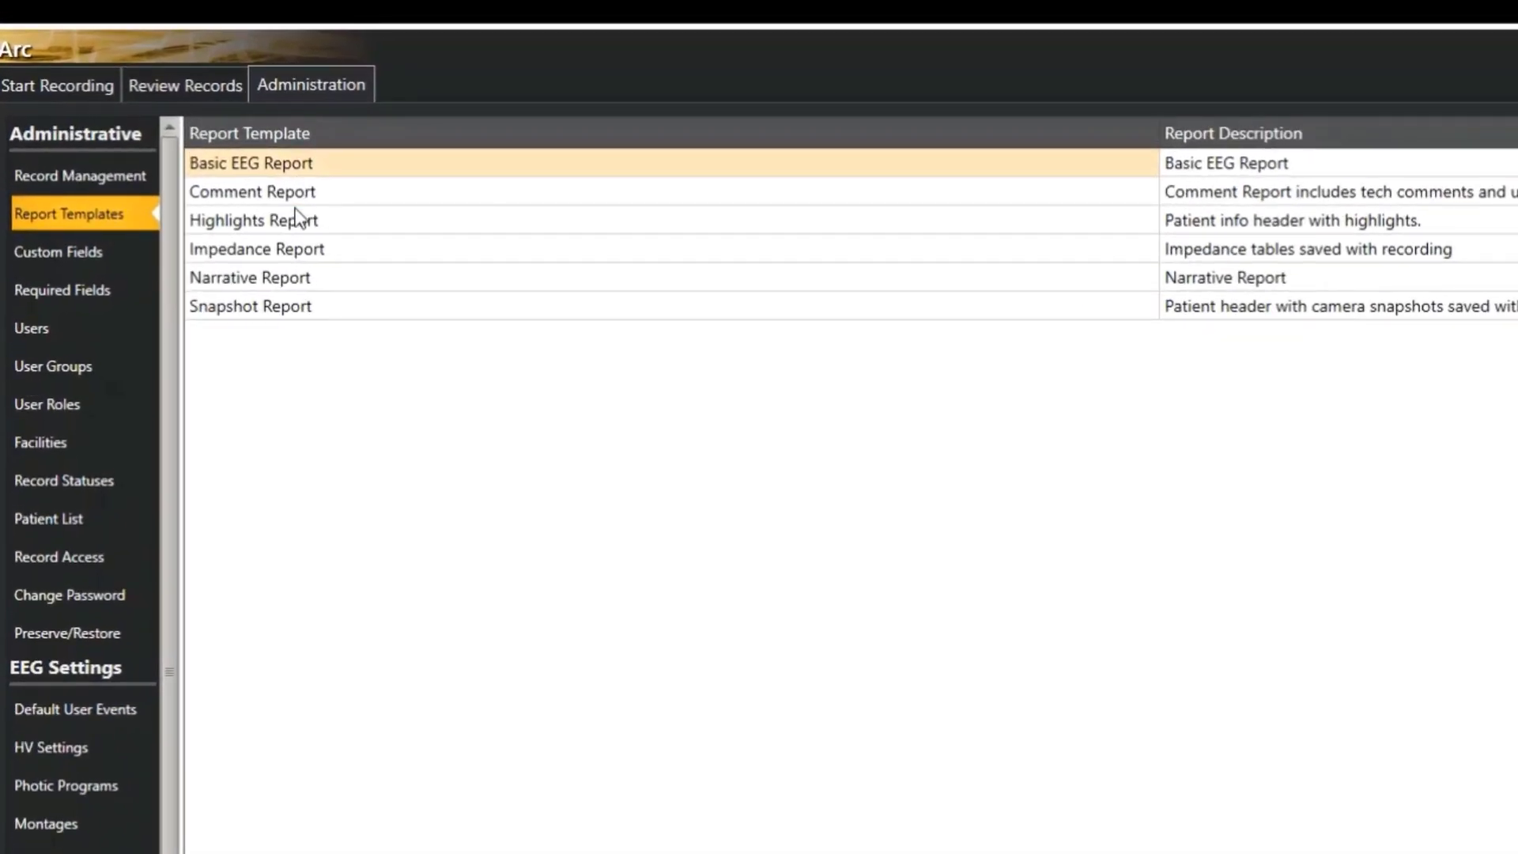
{"action": "left_click", "coordinate": [228, 149]}
{"action": "left_click", "coordinate": [288, 231]}
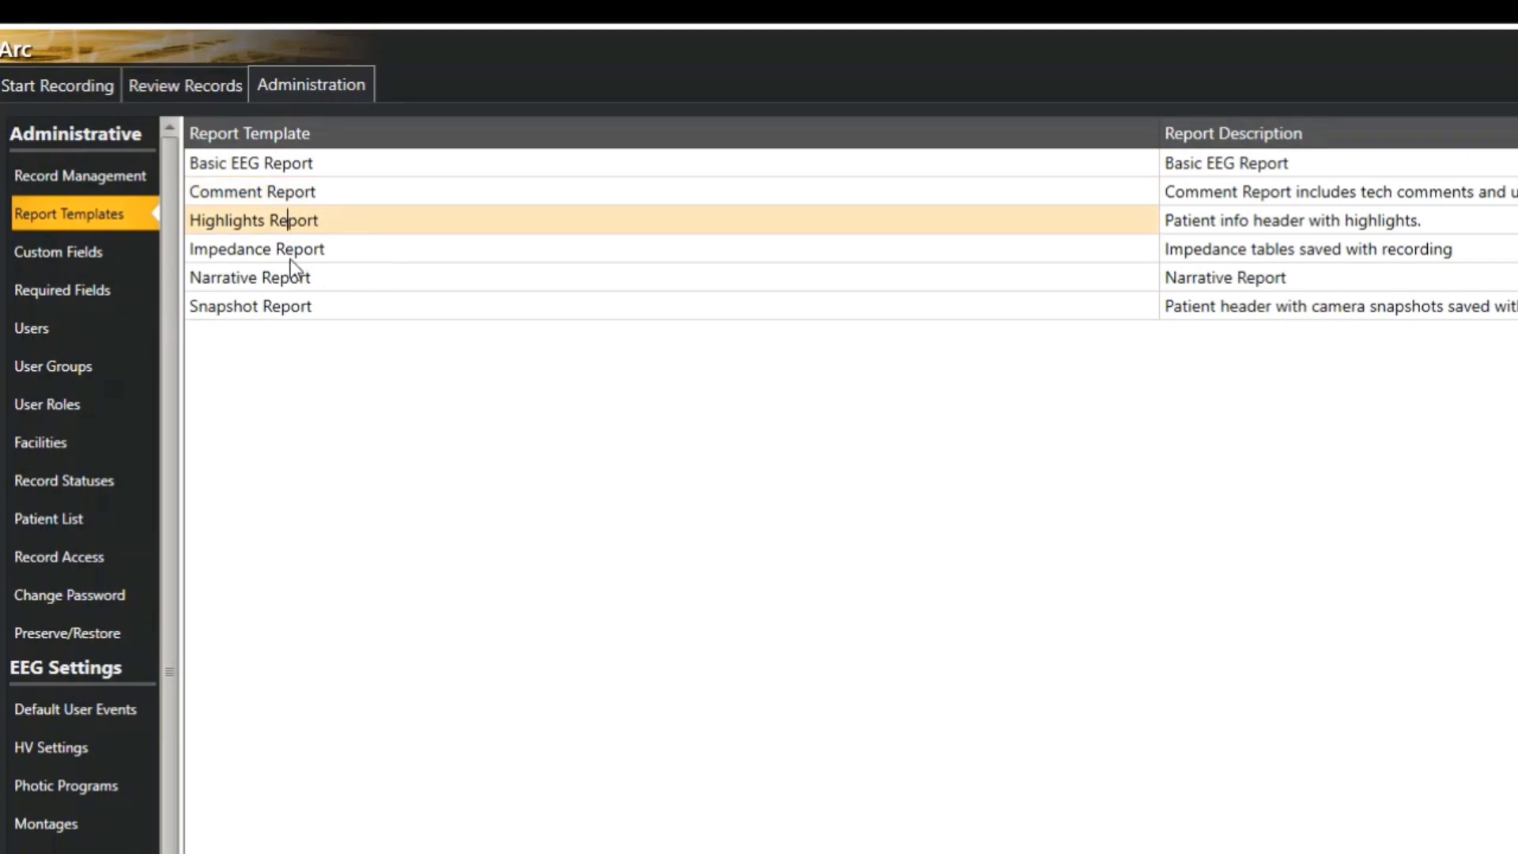
{"action": "left_click", "coordinate": [293, 249]}
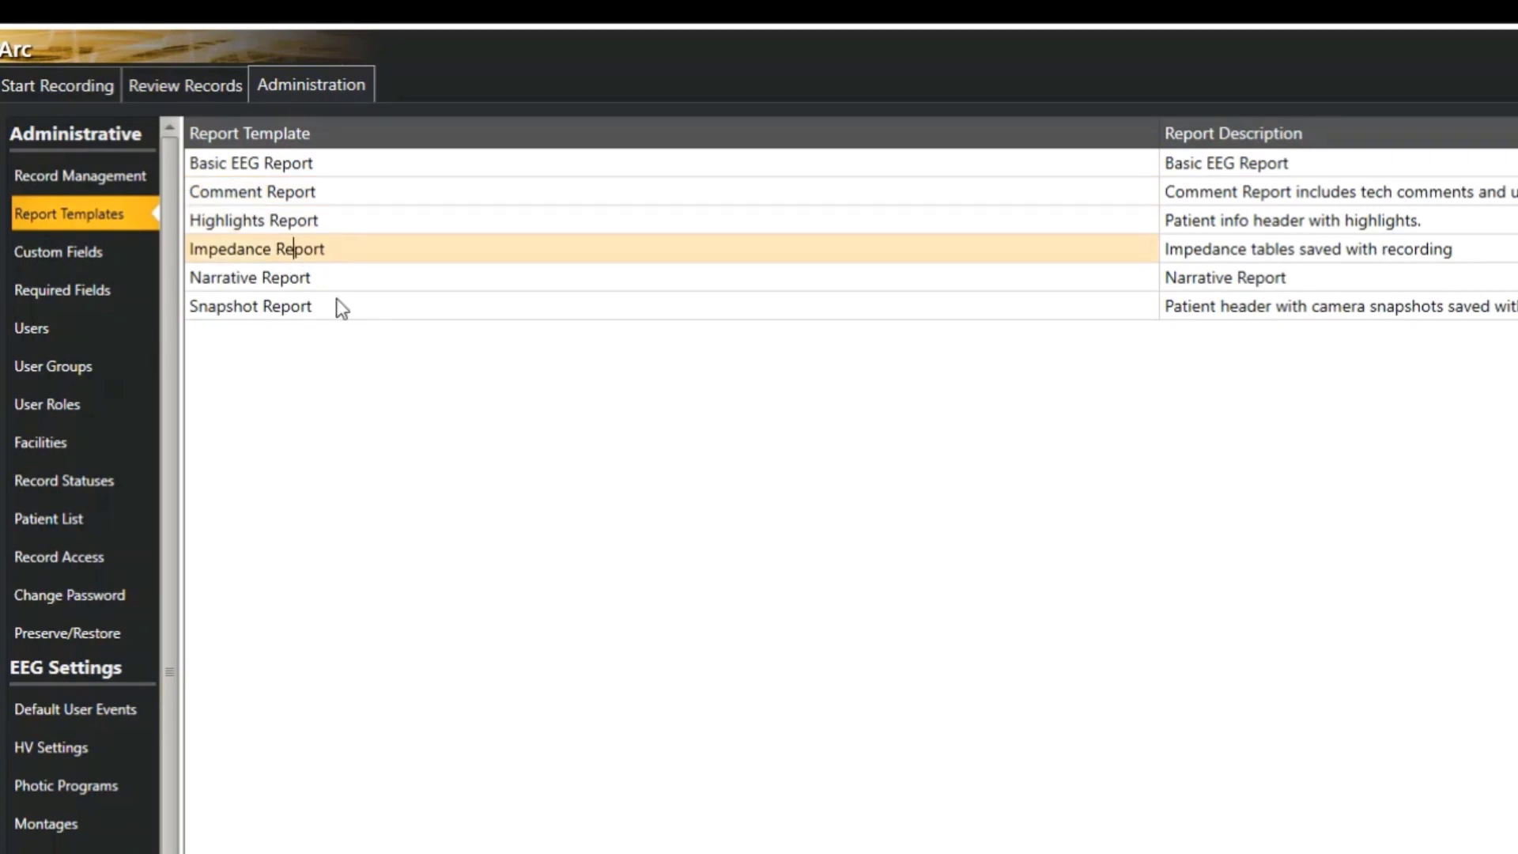
{"action": "left_click", "coordinate": [294, 248]}
Step: Look through the administrative settings for Users, User Groups and Facilities
{"action": "left_click", "coordinate": [106, 340]}
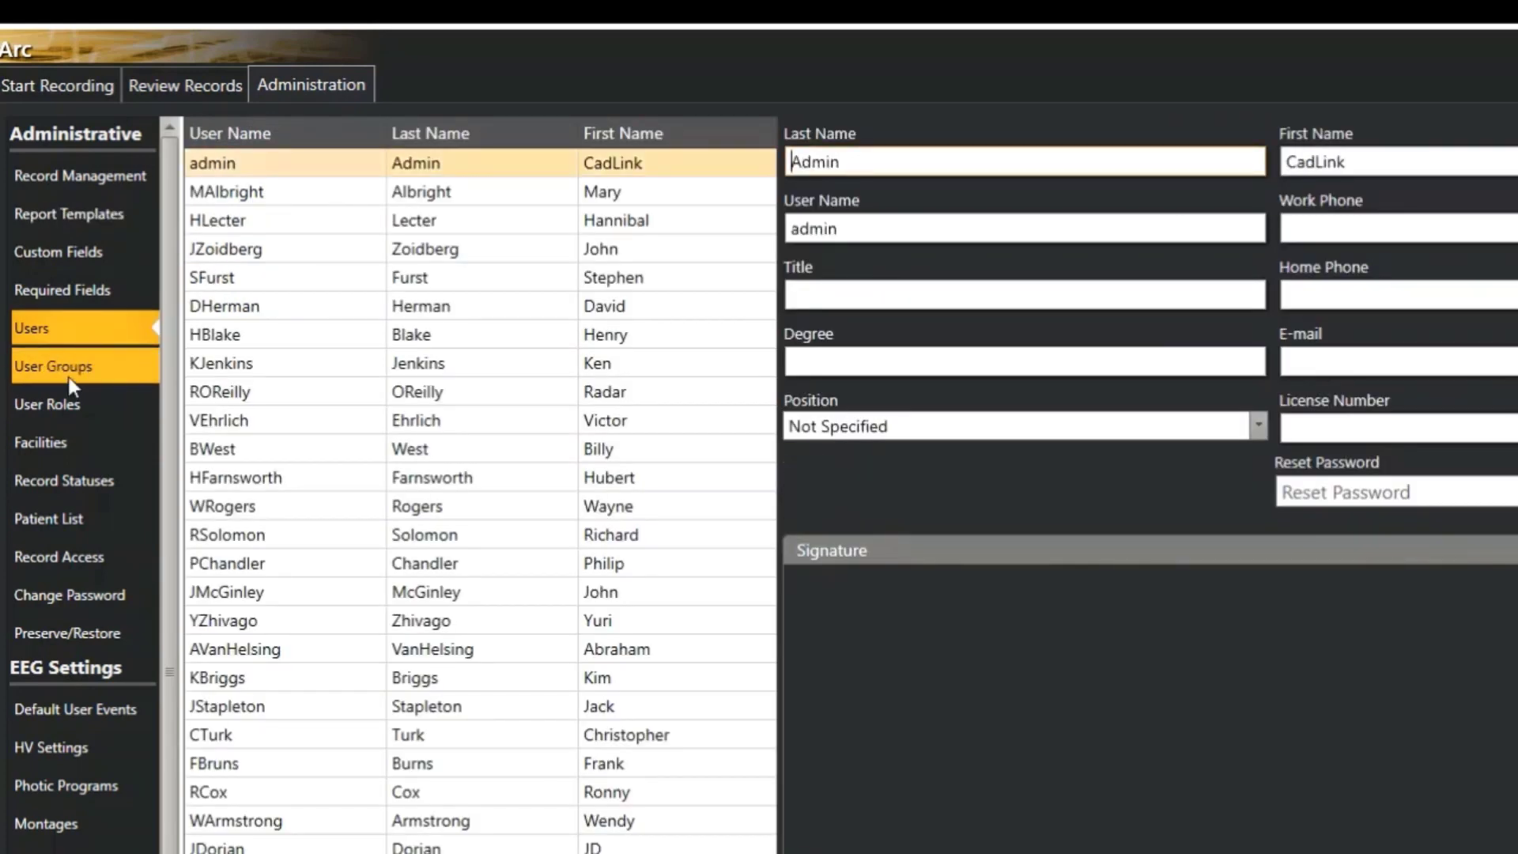
{"action": "left_click", "coordinate": [68, 371]}
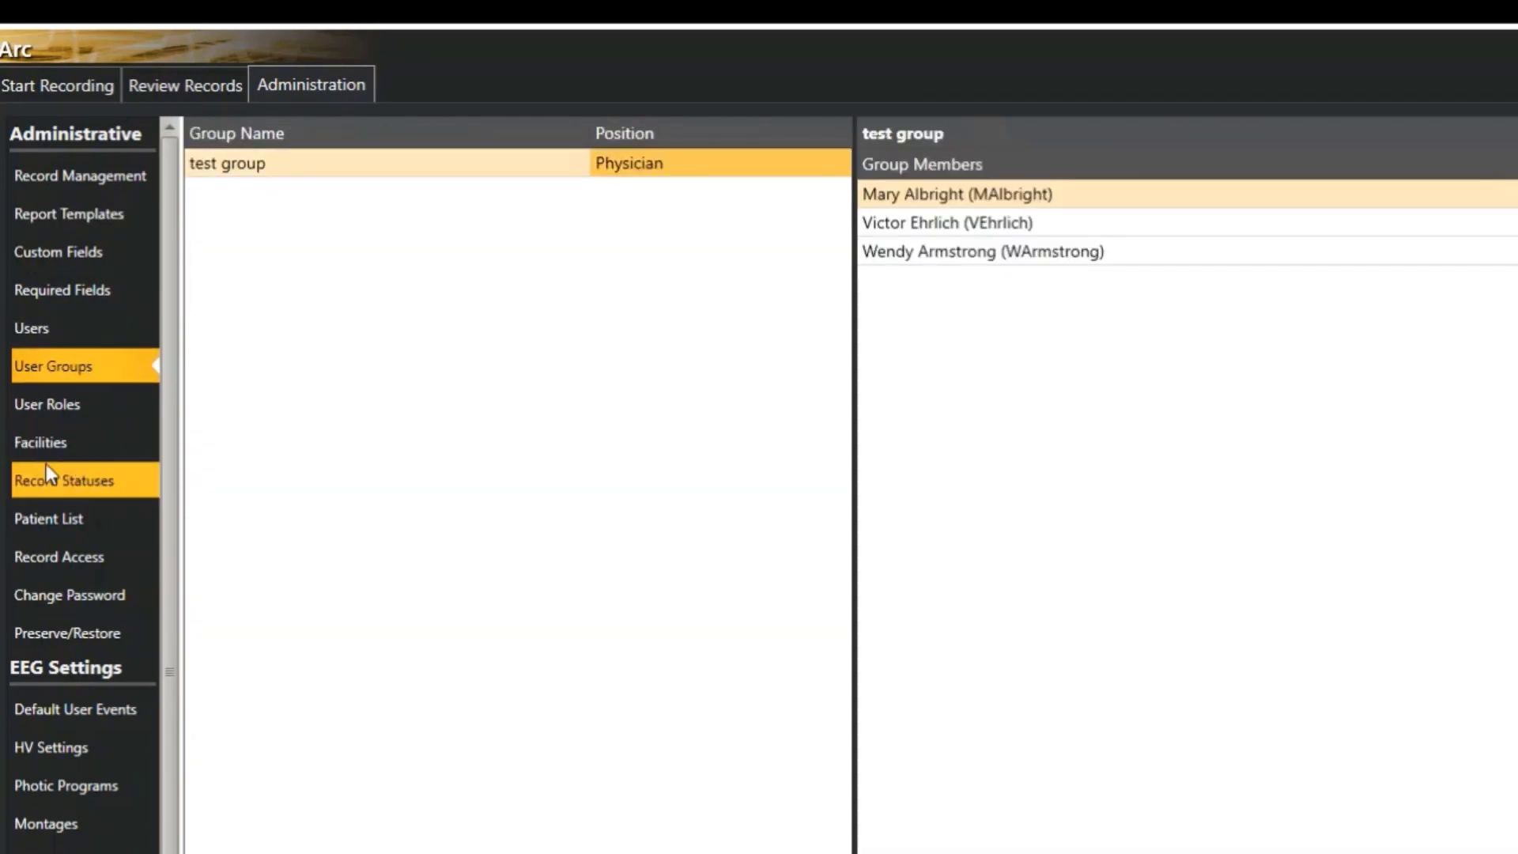
{"action": "left_click", "coordinate": [46, 448]}
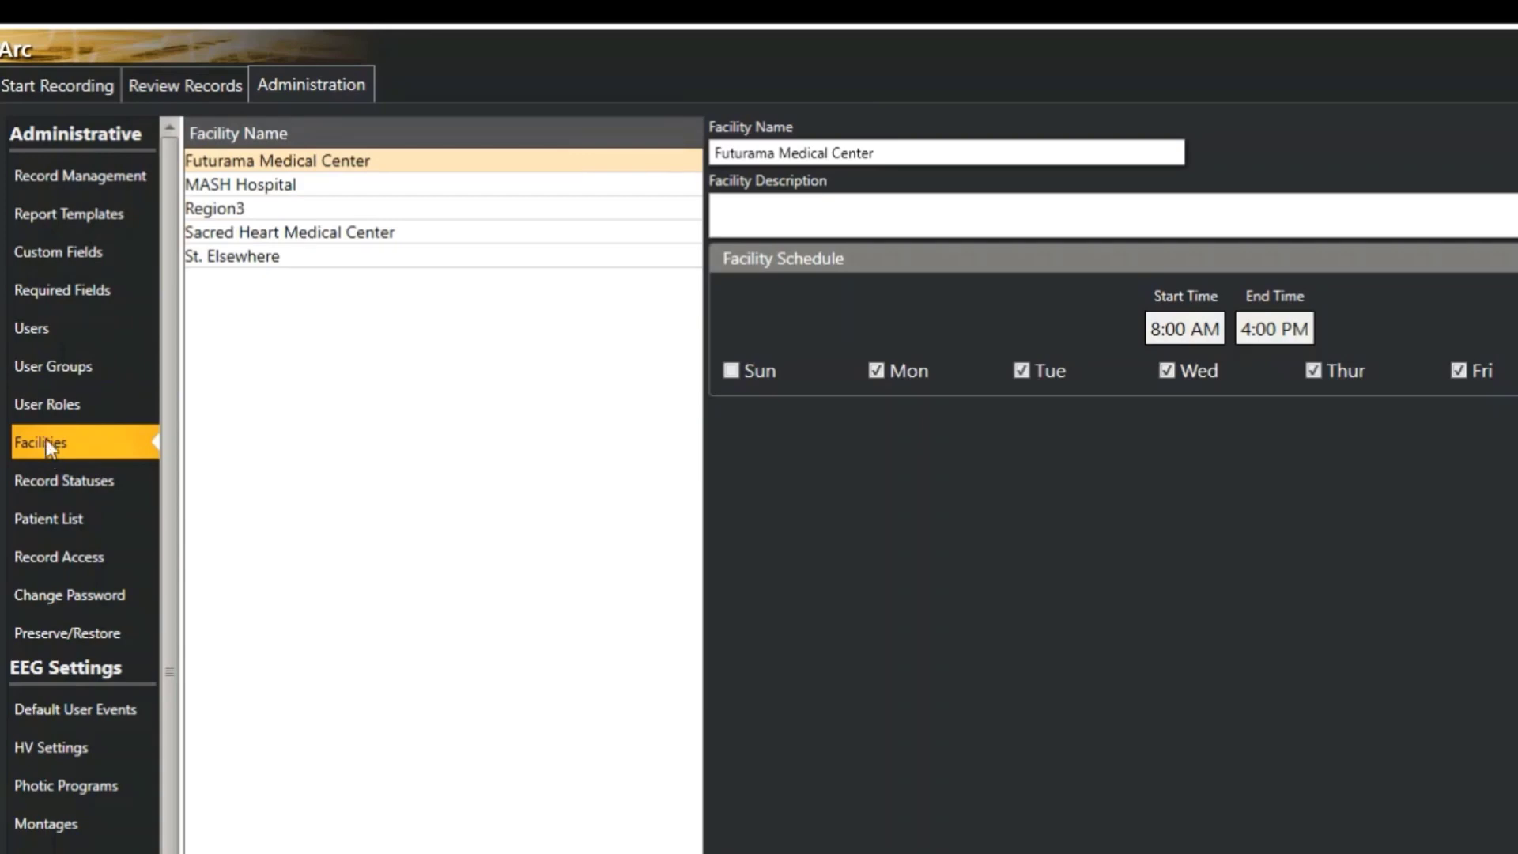
Step: Examine the permissions assigned to the Physician and Recording Tech user roles
{"action": "left_click", "coordinate": [45, 415]}
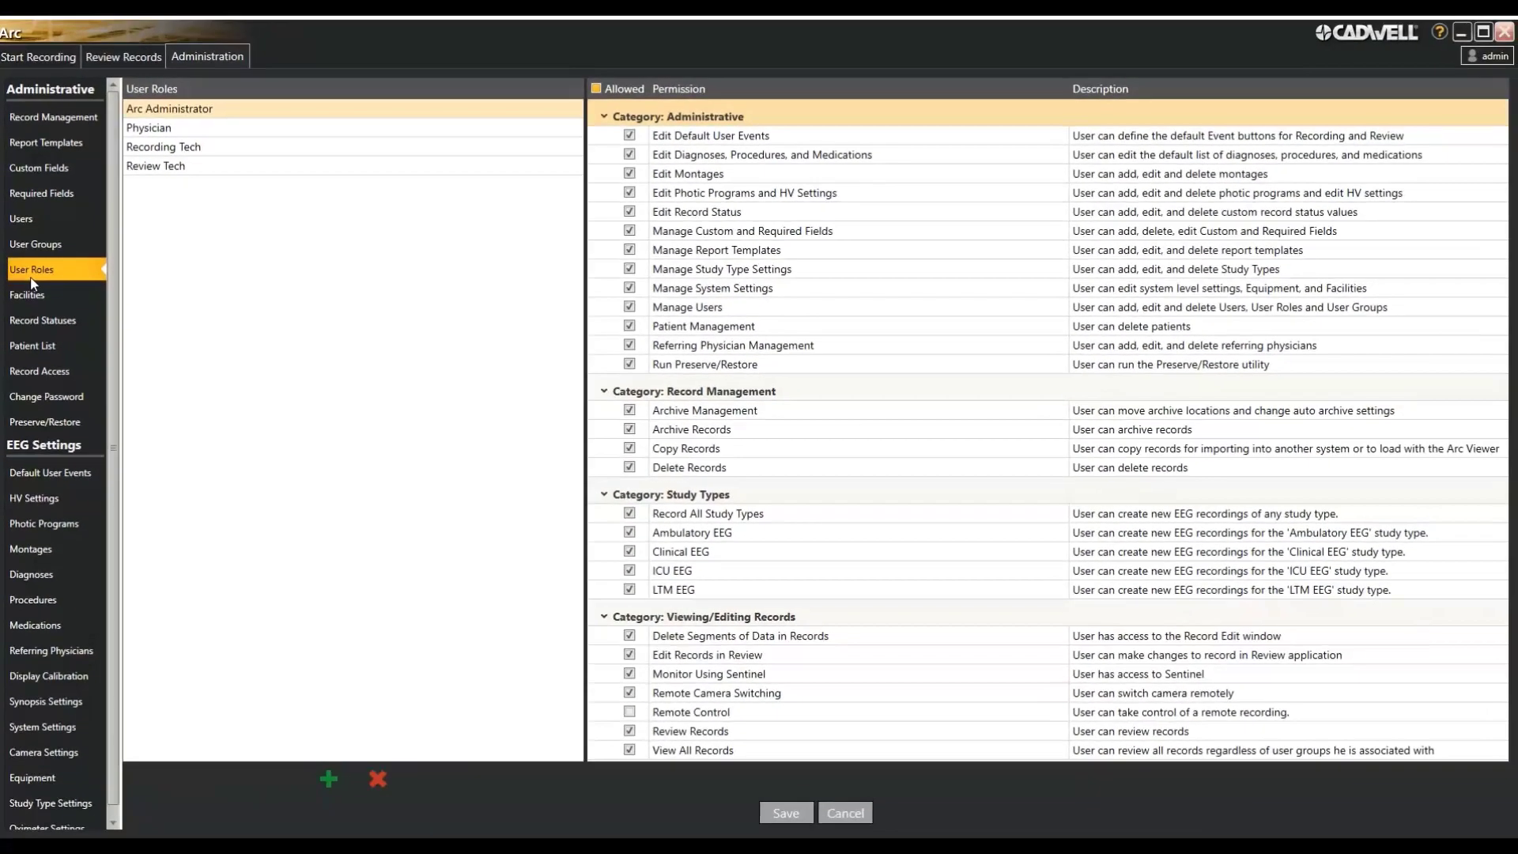
{"action": "left_click", "coordinate": [204, 135]}
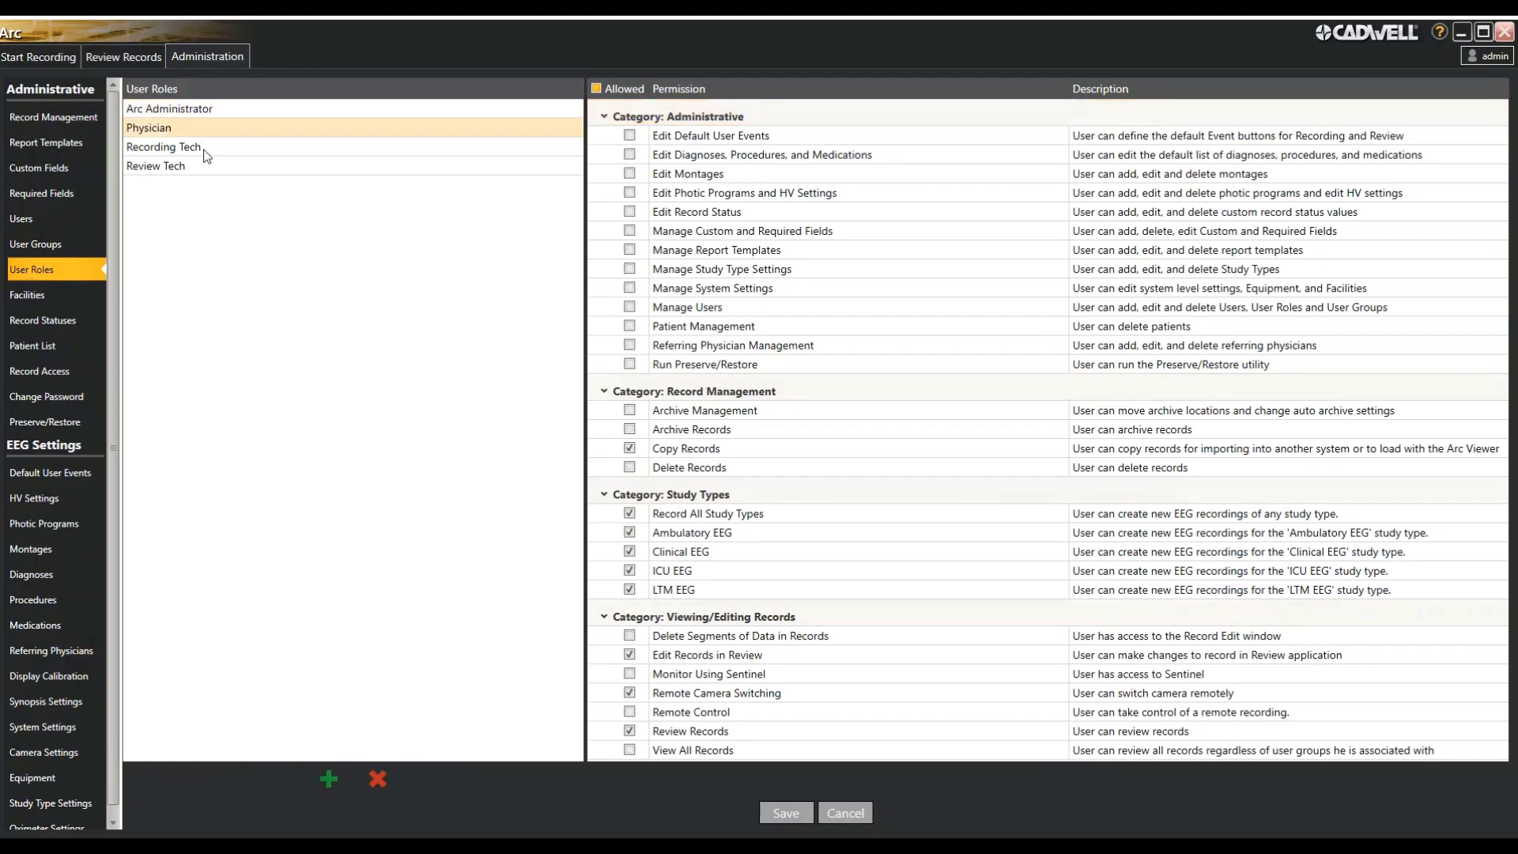
{"action": "left_click", "coordinate": [208, 147]}
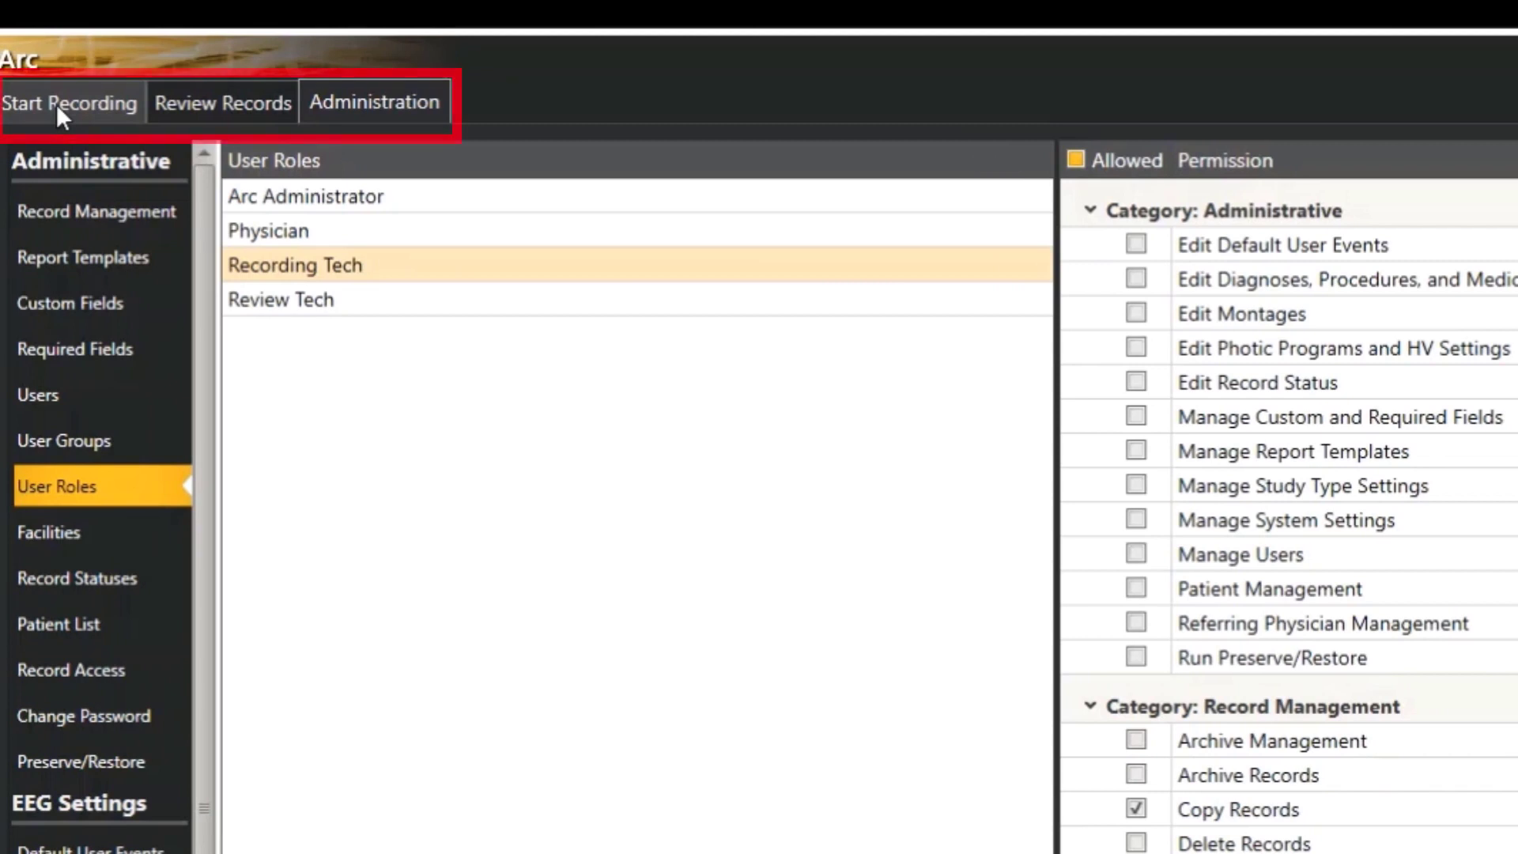
Step: Revisit the Start Recording and Review Records areas and return to Administration
{"action": "left_click", "coordinate": [55, 102]}
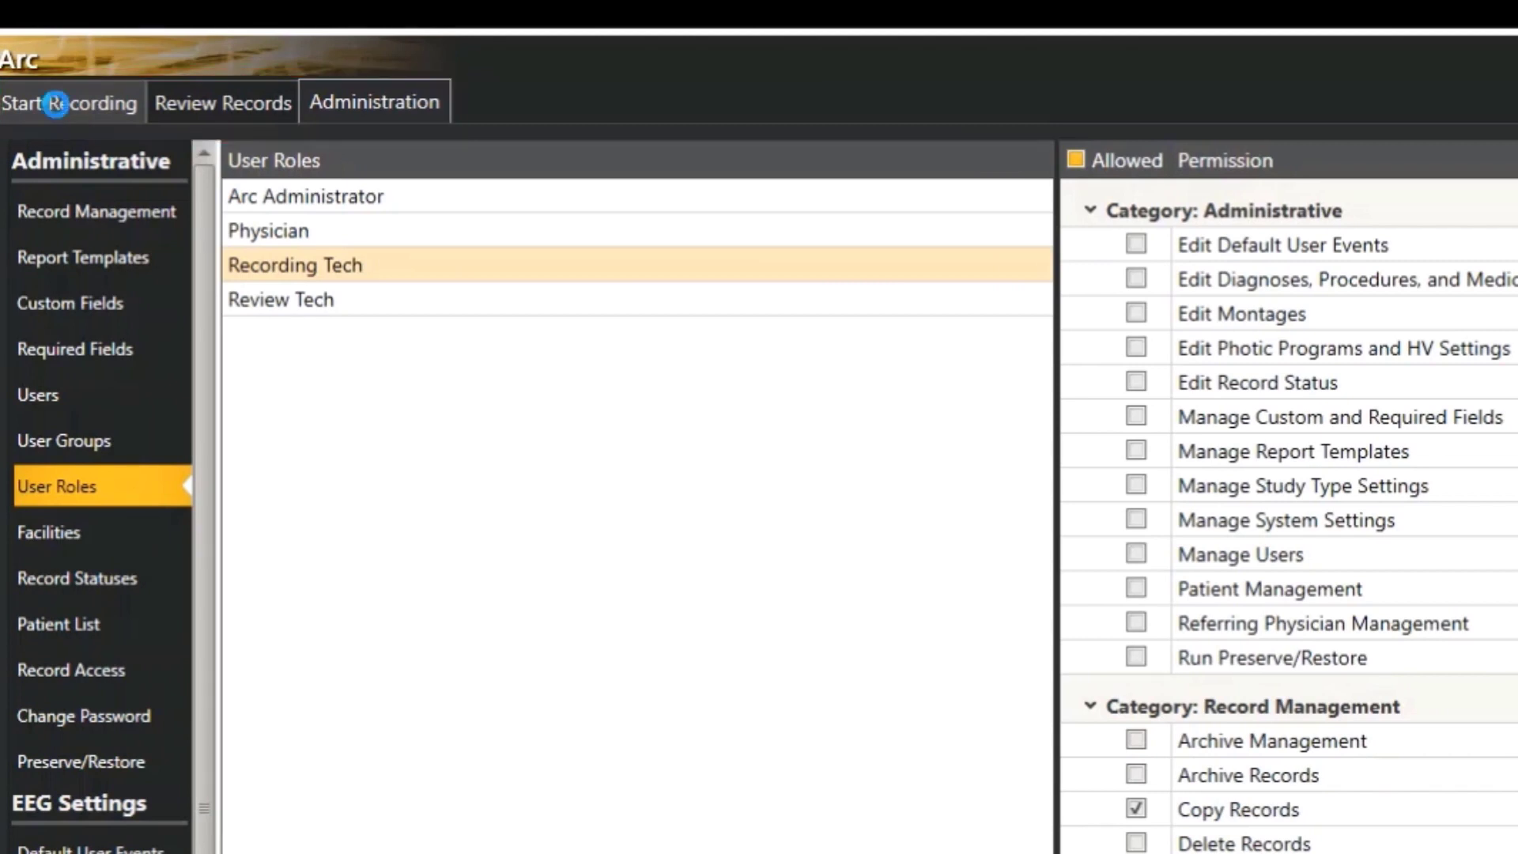
{"action": "left_click", "coordinate": [204, 105]}
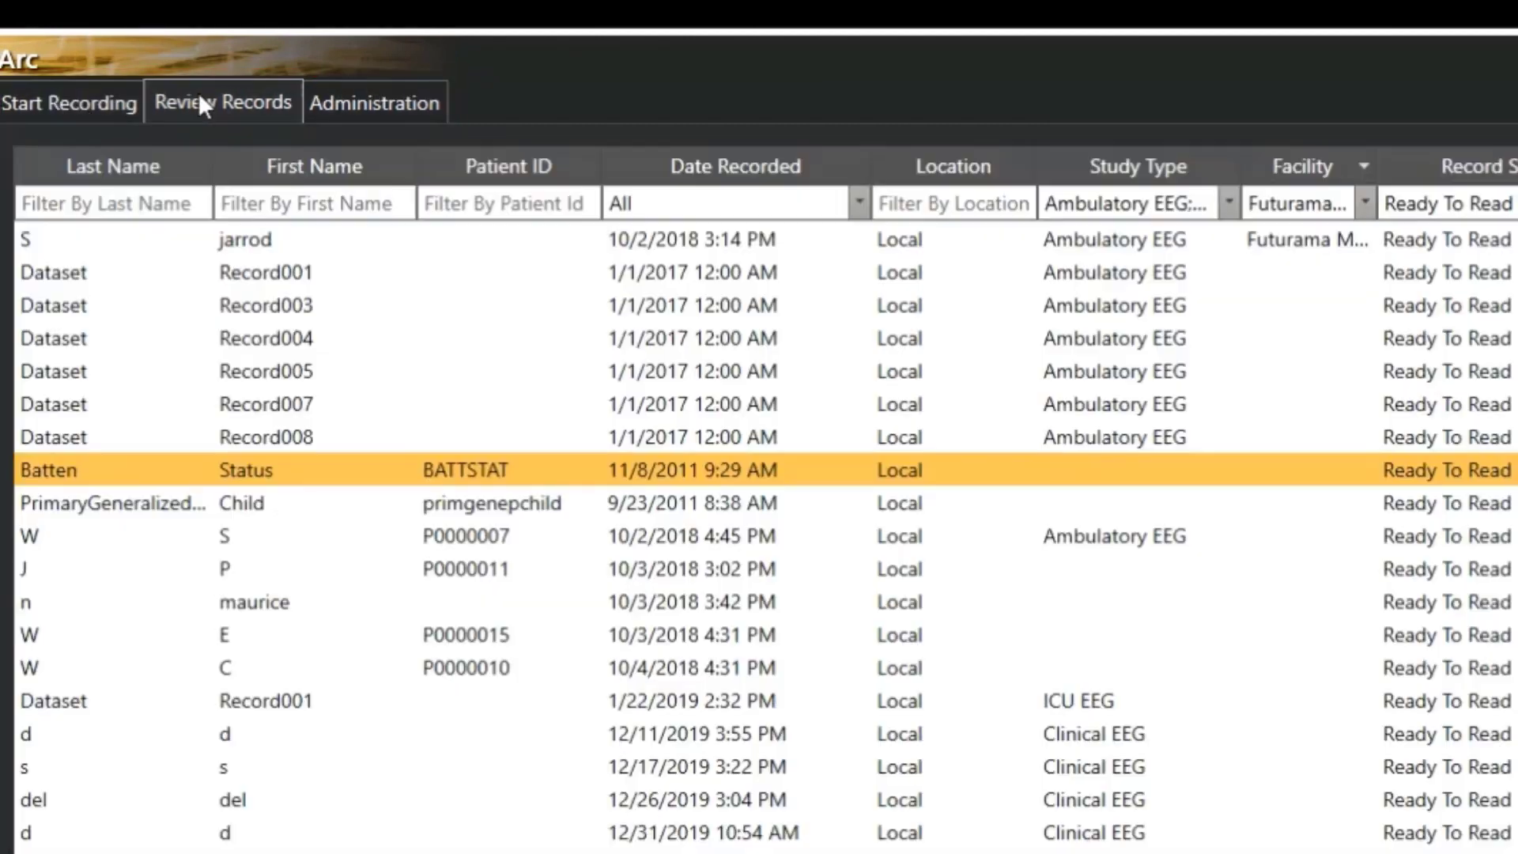
{"action": "left_click", "coordinate": [334, 112]}
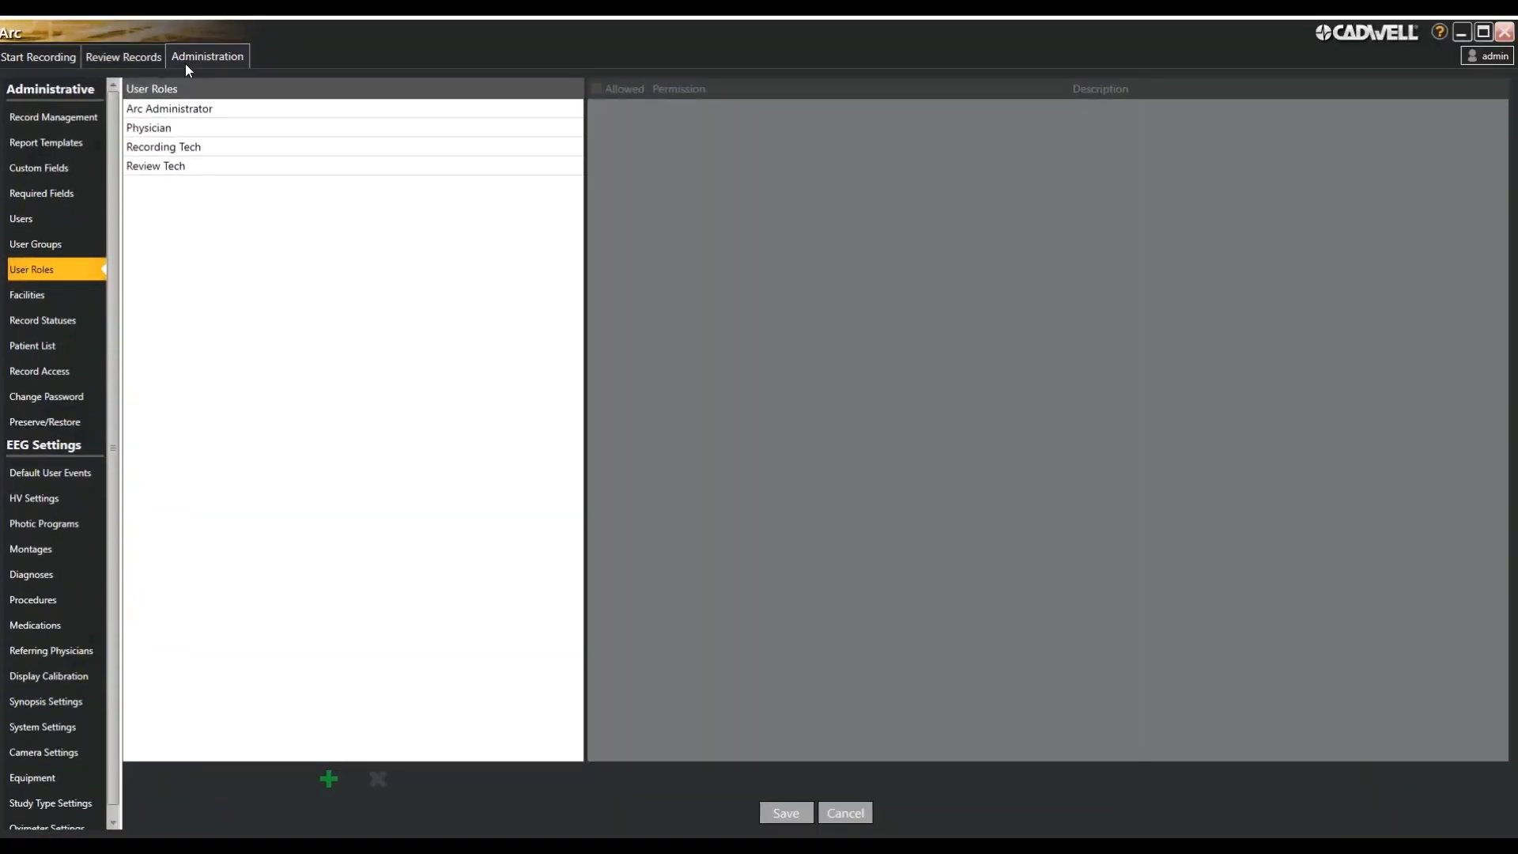